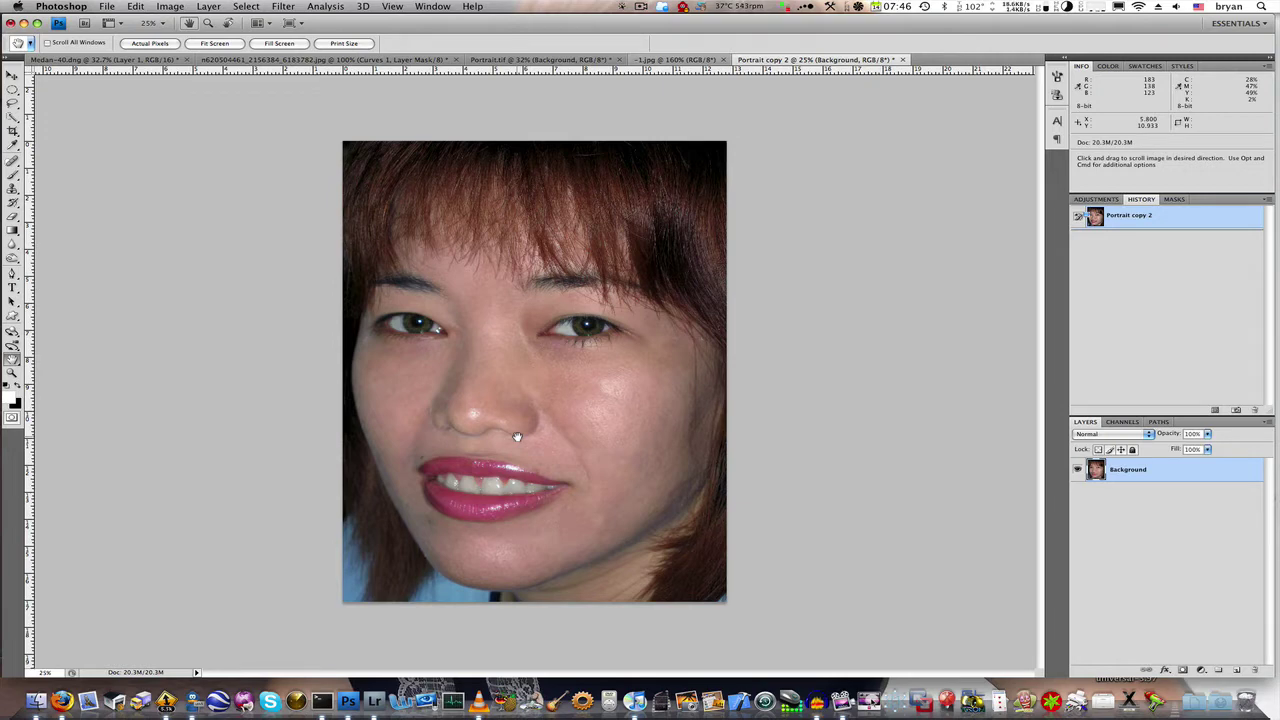
# Duplicate the background layer and set a 0%-hardness Clone Stamp to Darken mode at 15% opacity
pyautogui.press('super+j')
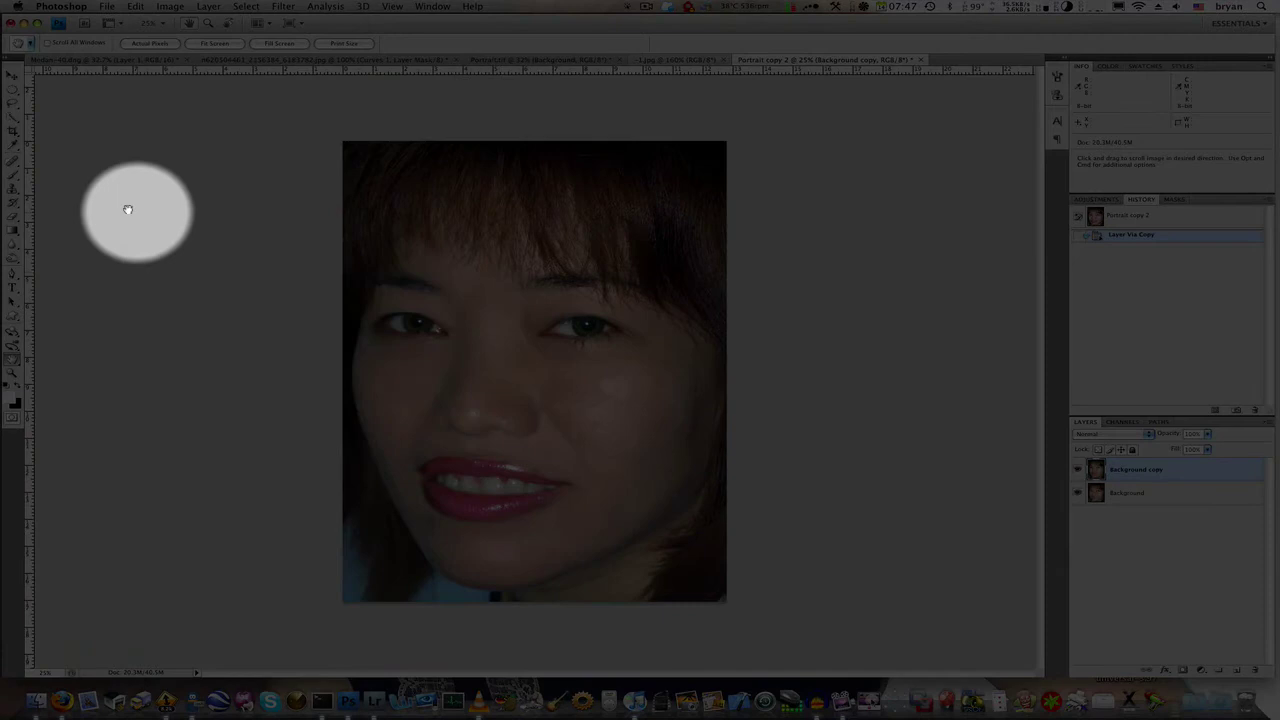
pyautogui.click(12, 188)
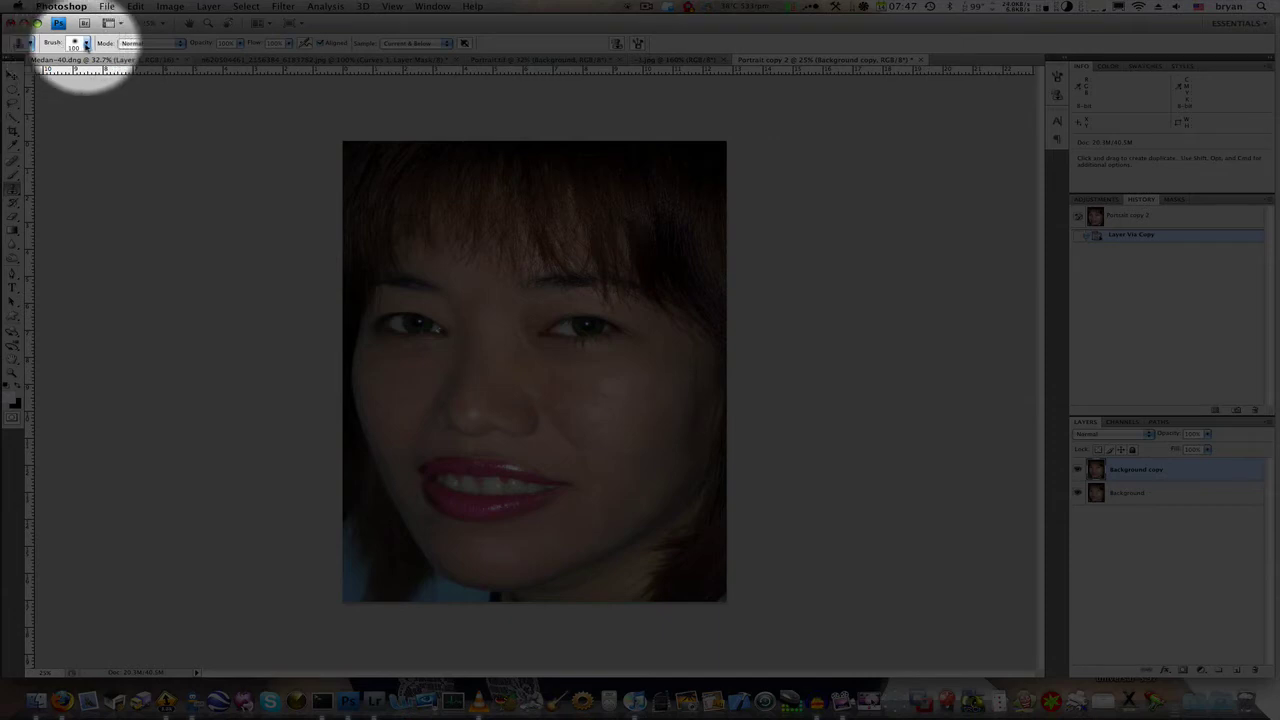
pyautogui.click(86, 43)
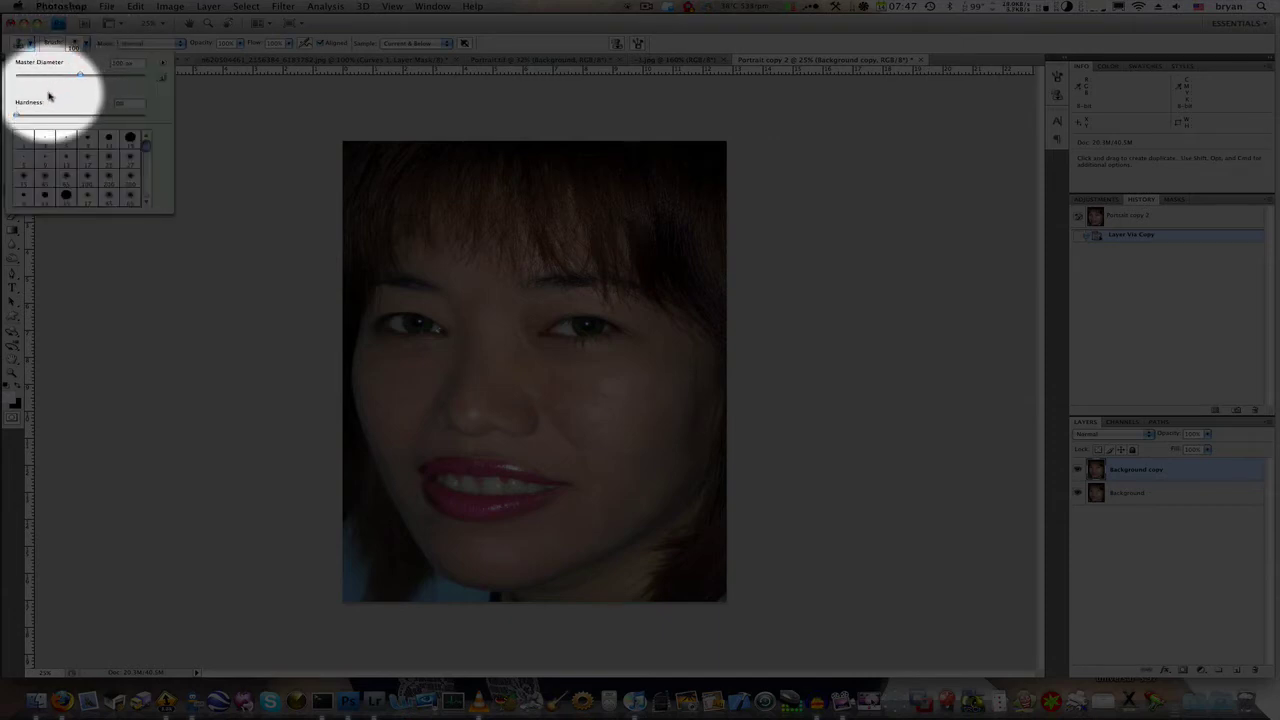
pyautogui.moveTo(29, 114); pyautogui.dragTo(17, 116)
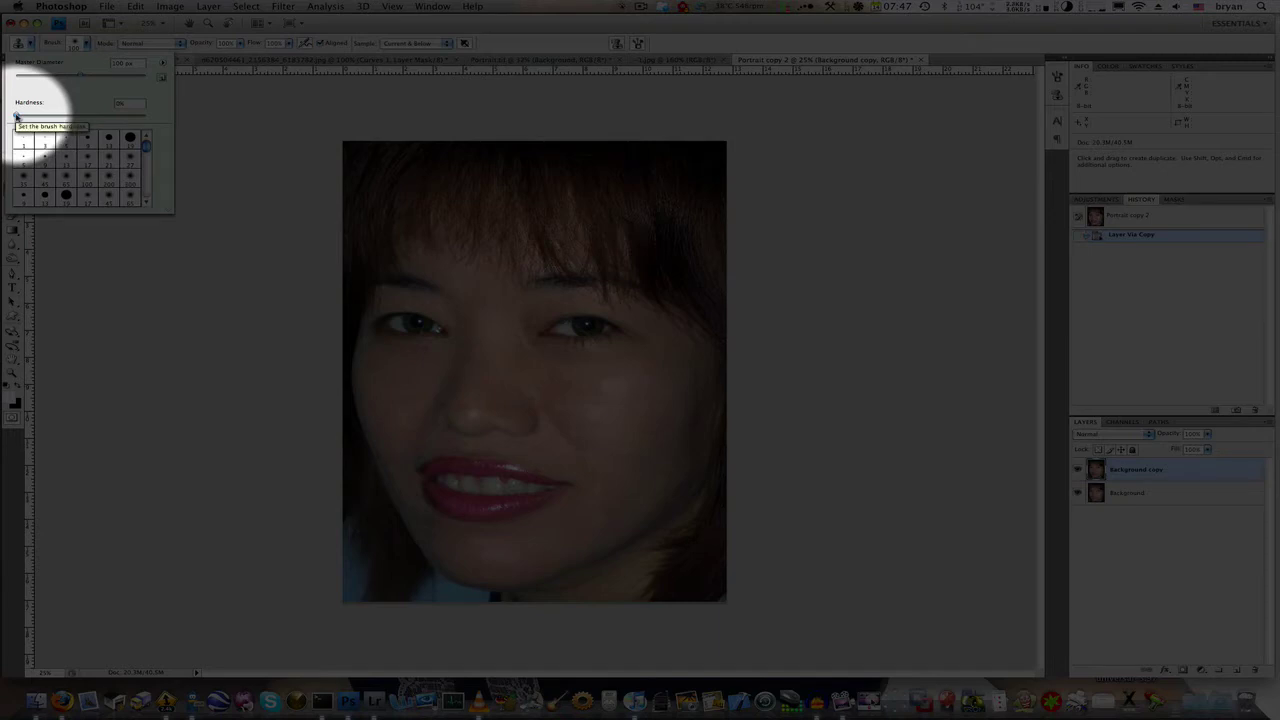
pyautogui.click(120, 43)
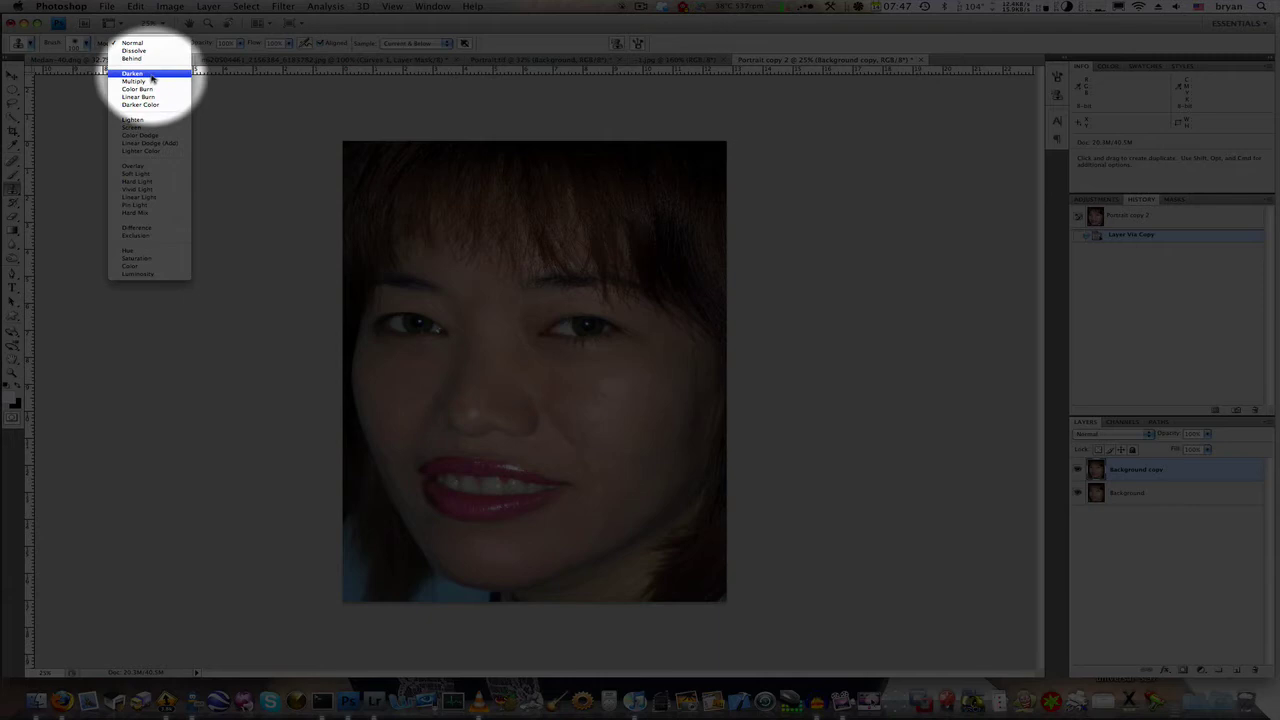
pyautogui.click(151, 74)
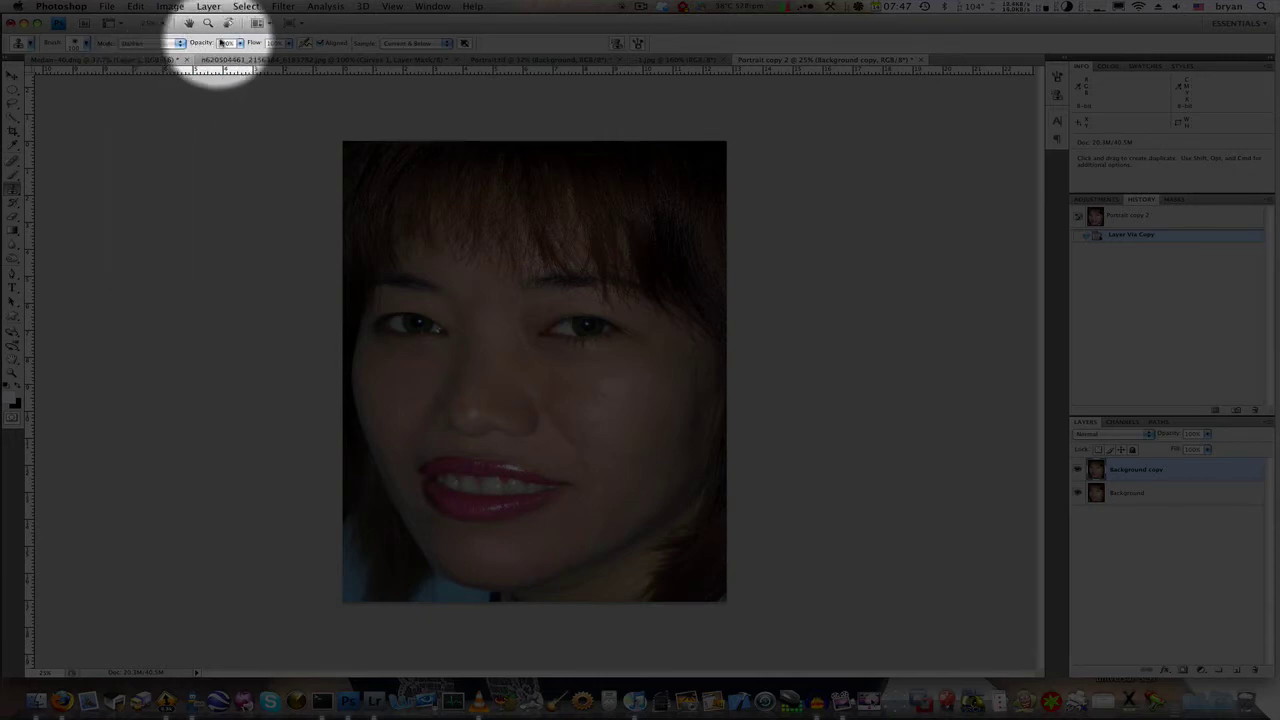
pyautogui.click(240, 43)
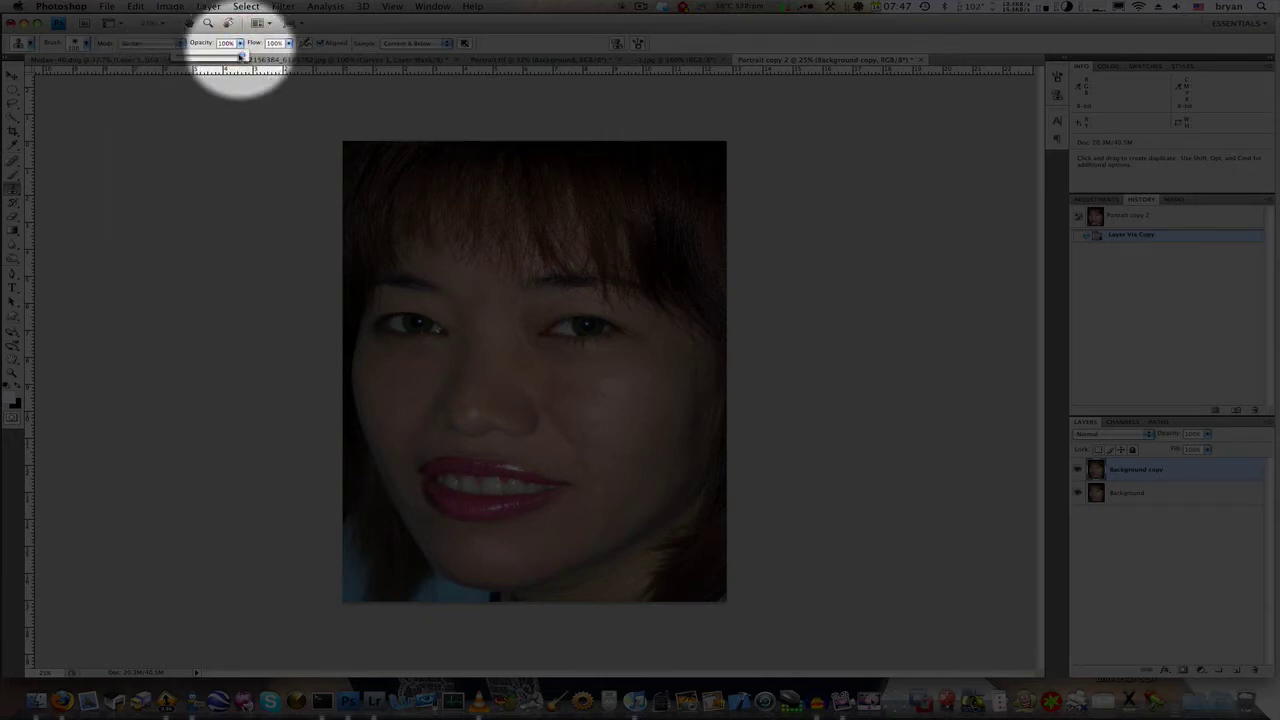
pyautogui.moveTo(241, 56); pyautogui.dragTo(200, 54)
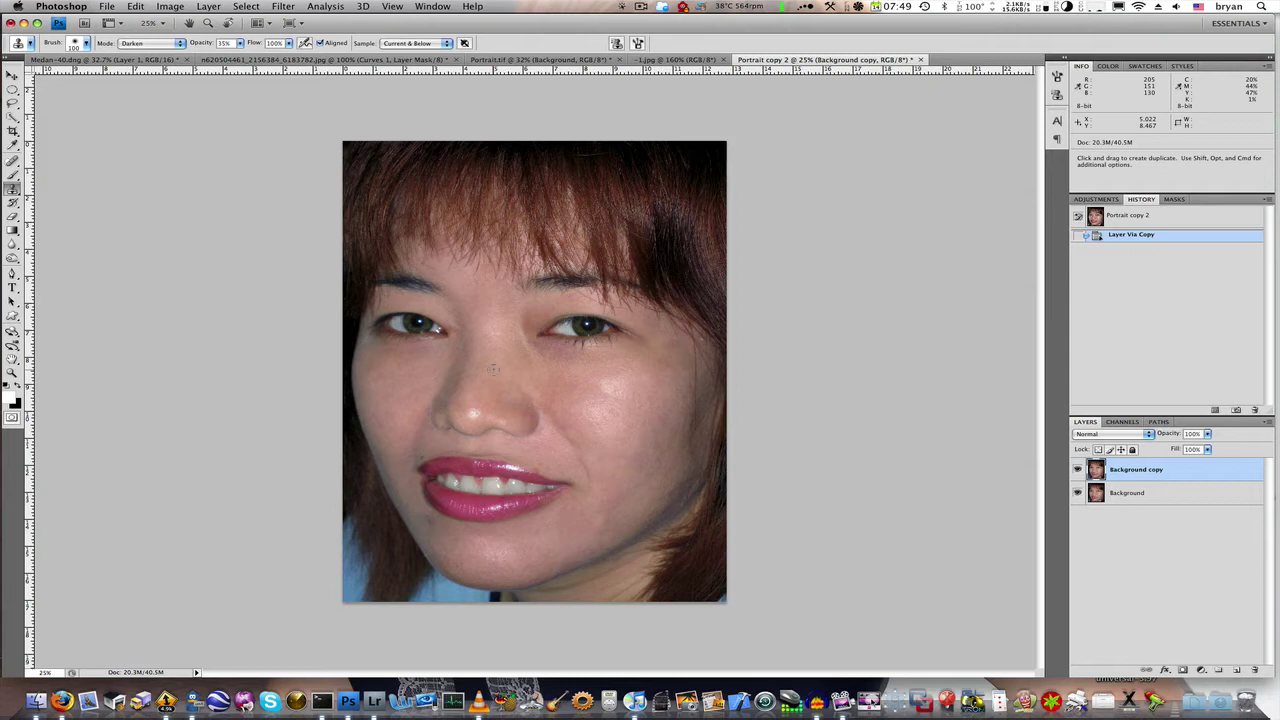
# Soften the nose hot spot with Darken clone strokes sampled from nearby nose skin
pyautogui.press('[')
pyautogui.press(']')
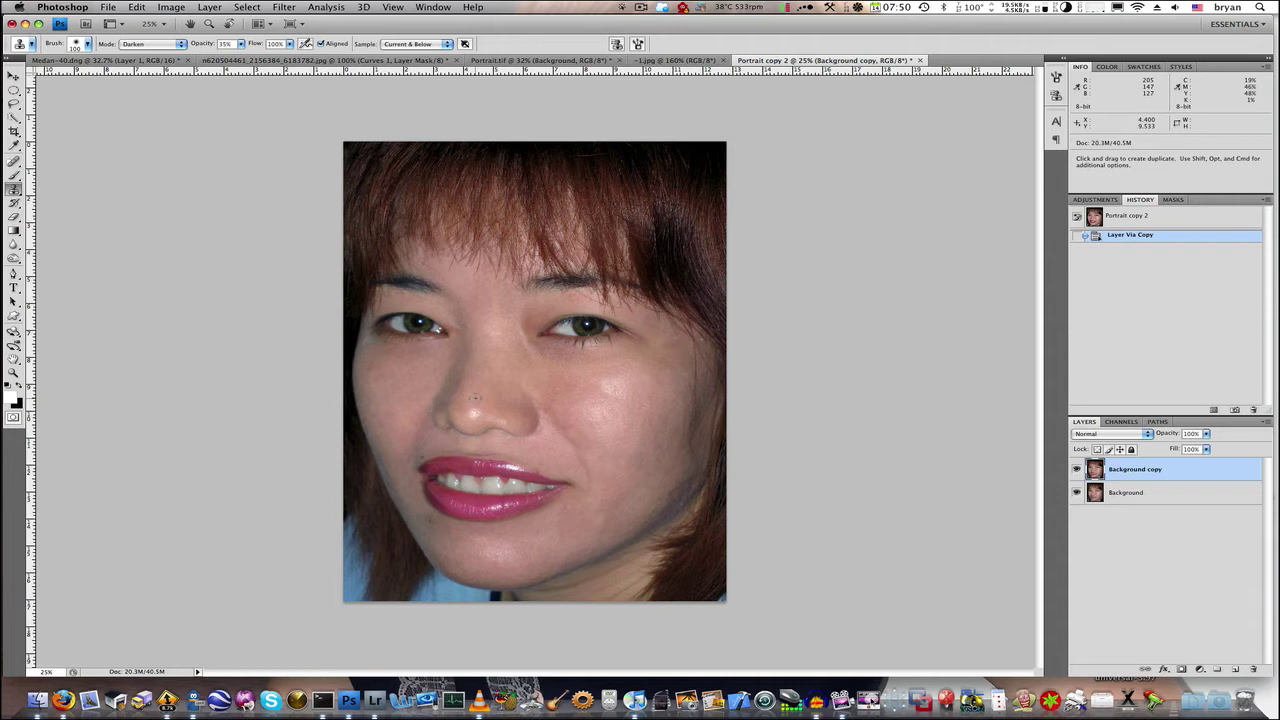
pyautogui.press('alt')
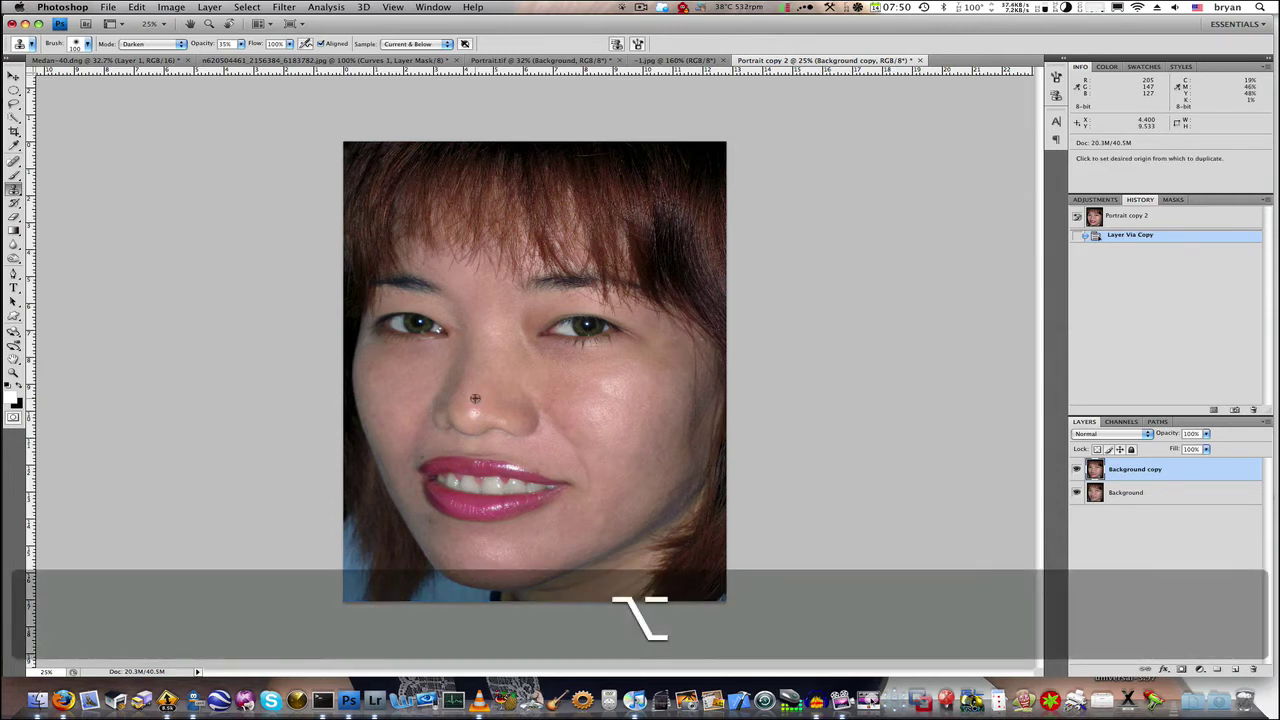
pyautogui.keyDown('alt'); pyautogui.click(475, 398); pyautogui.keyUp('alt')
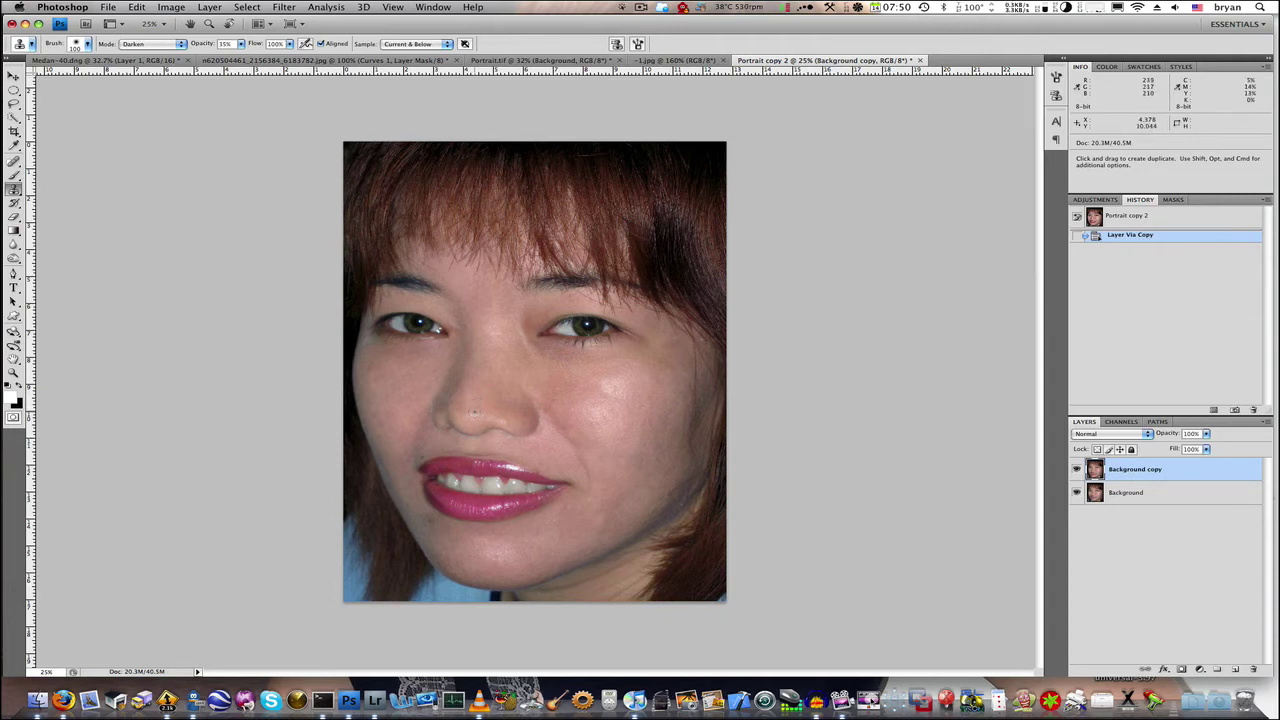
pyautogui.click(474, 410)
pyautogui.click(478, 385)
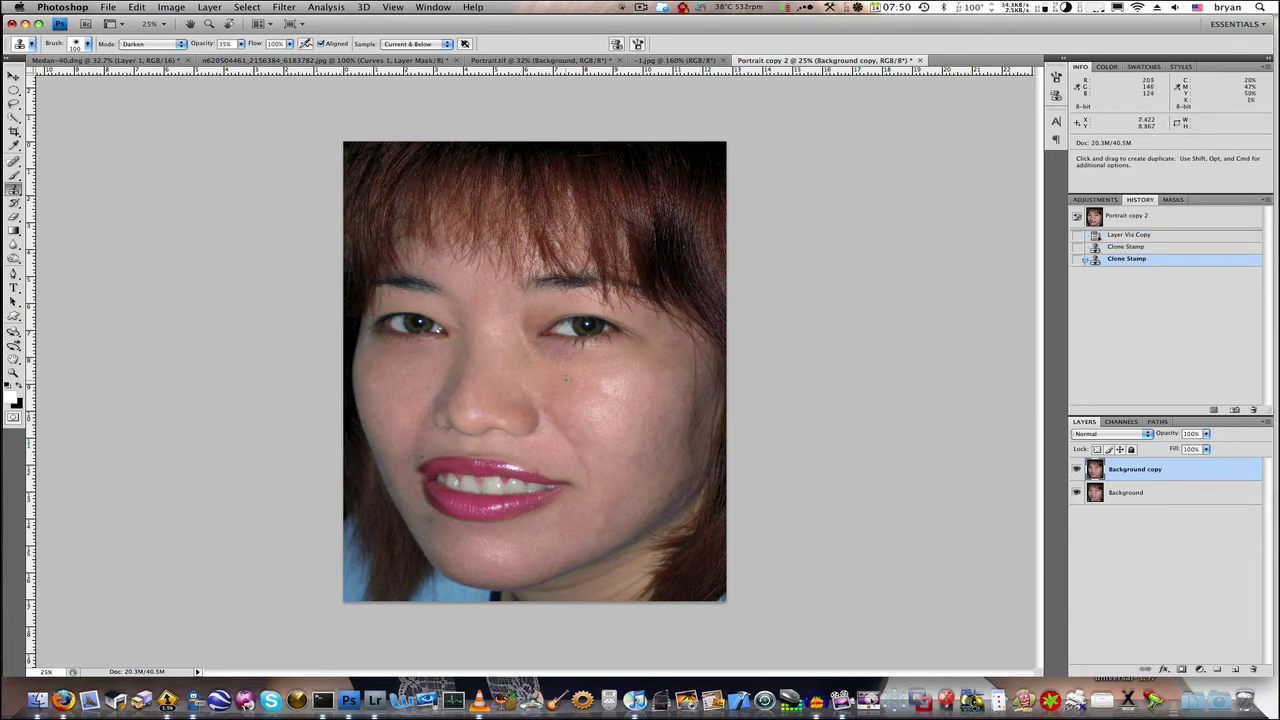
# With a larger brush, tone down the cheek hot spots below the right eye, then shrink the brush
pyautogui.press(']')
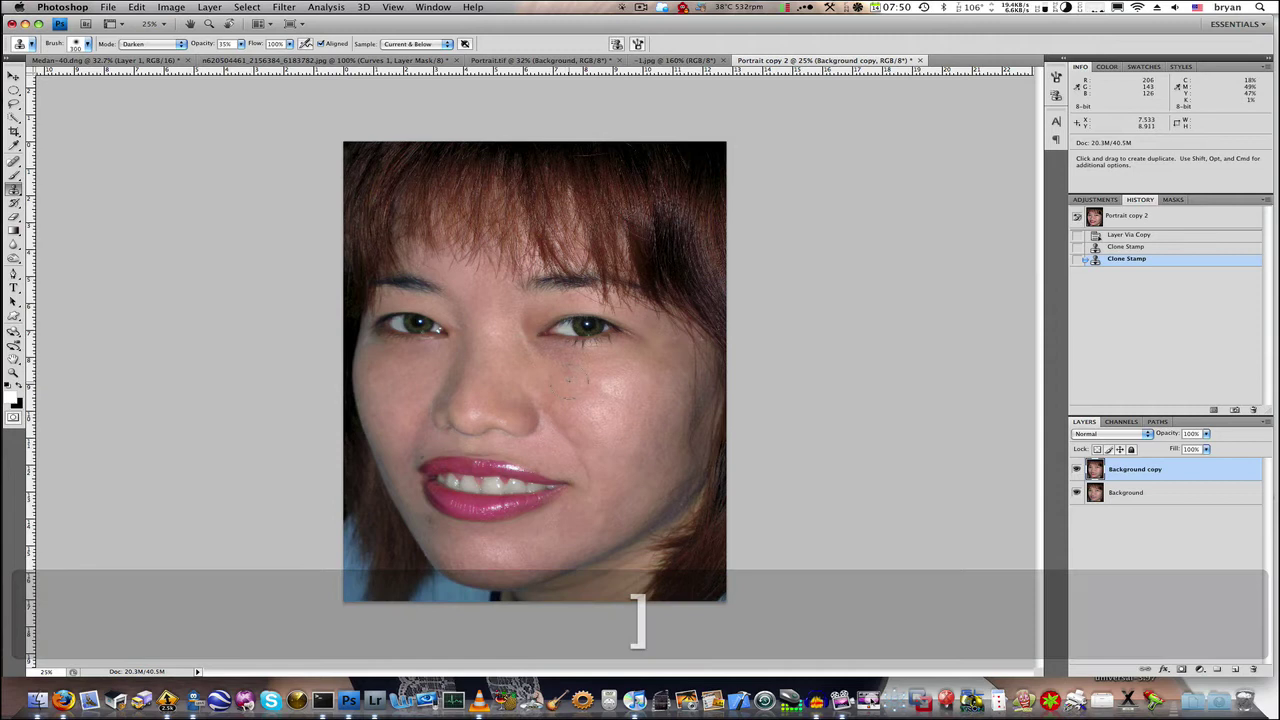
pyautogui.keyDown('alt'); pyautogui.click(580, 420); pyautogui.keyUp('alt')
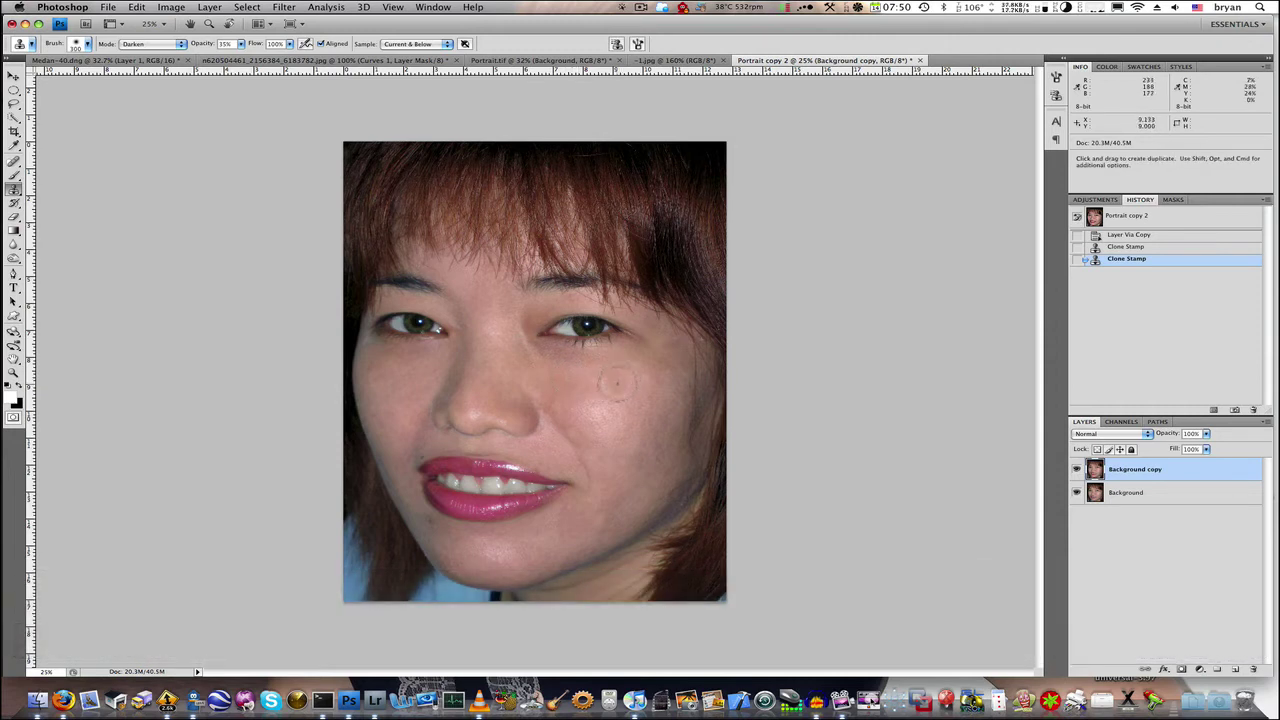
pyautogui.click(612, 388)
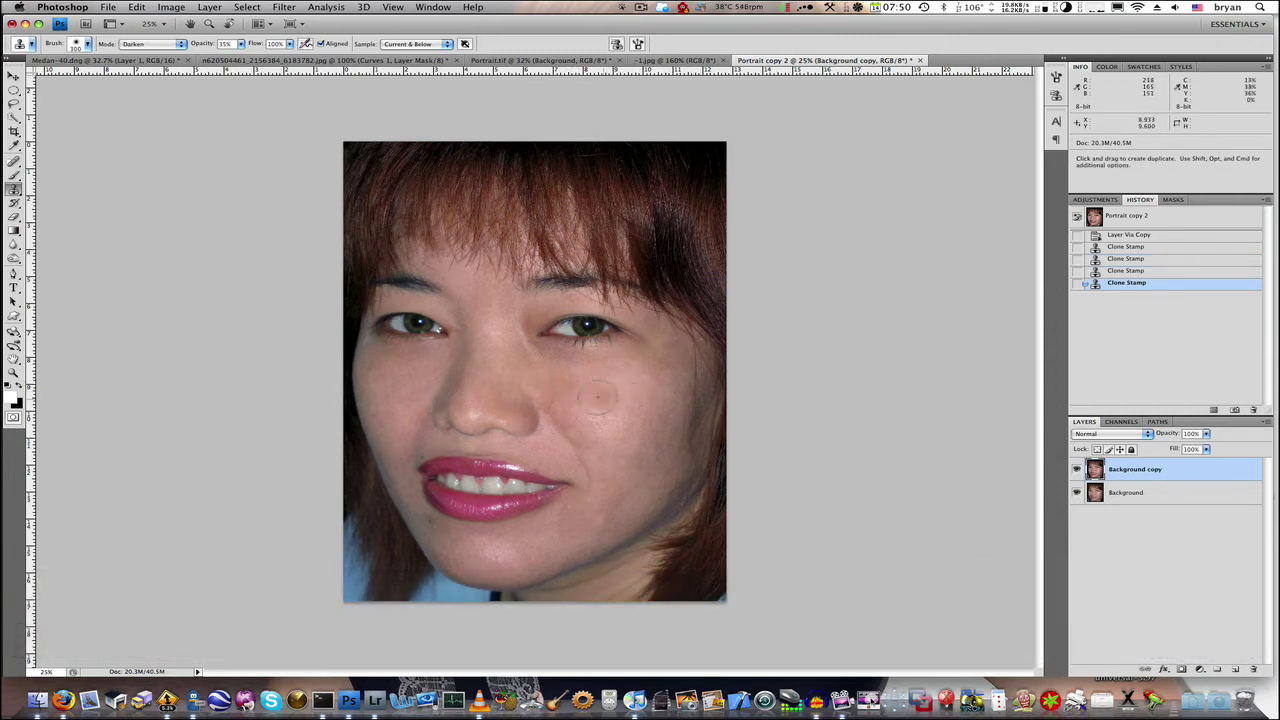
pyautogui.keyDown('alt'); pyautogui.click(564, 387); pyautogui.keyUp('alt')
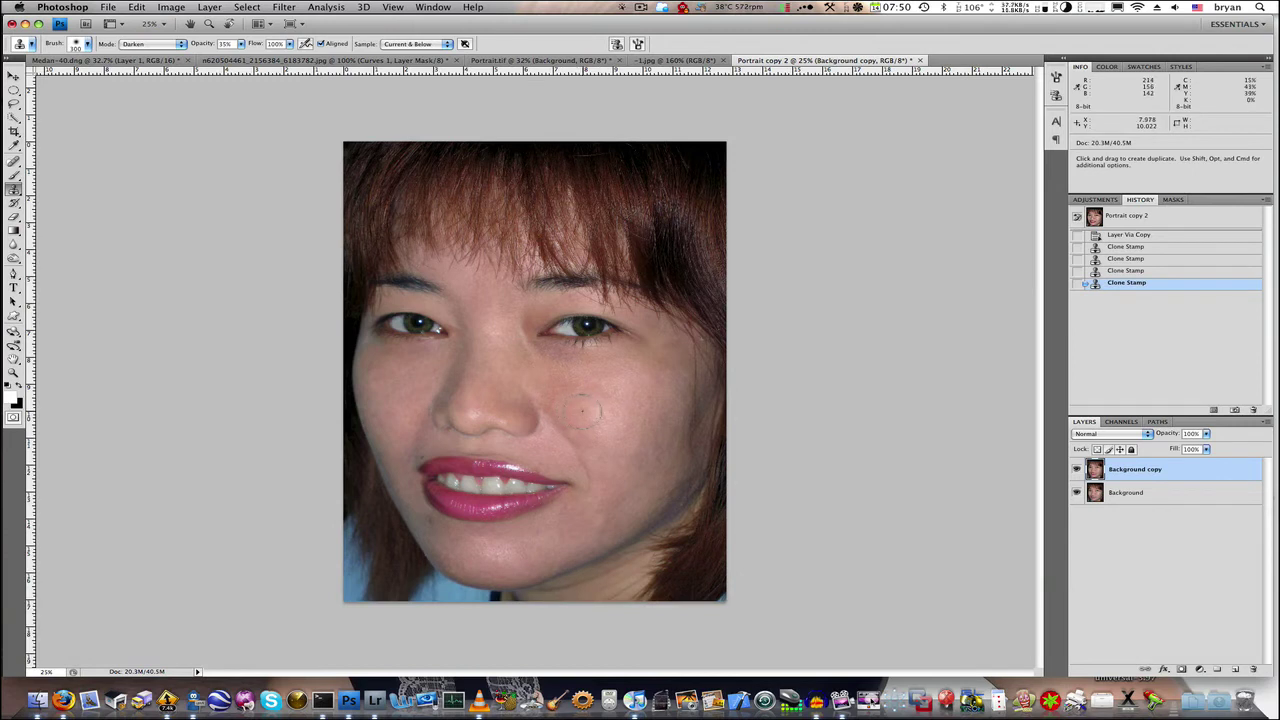
pyautogui.click(594, 410)
pyautogui.click(614, 405)
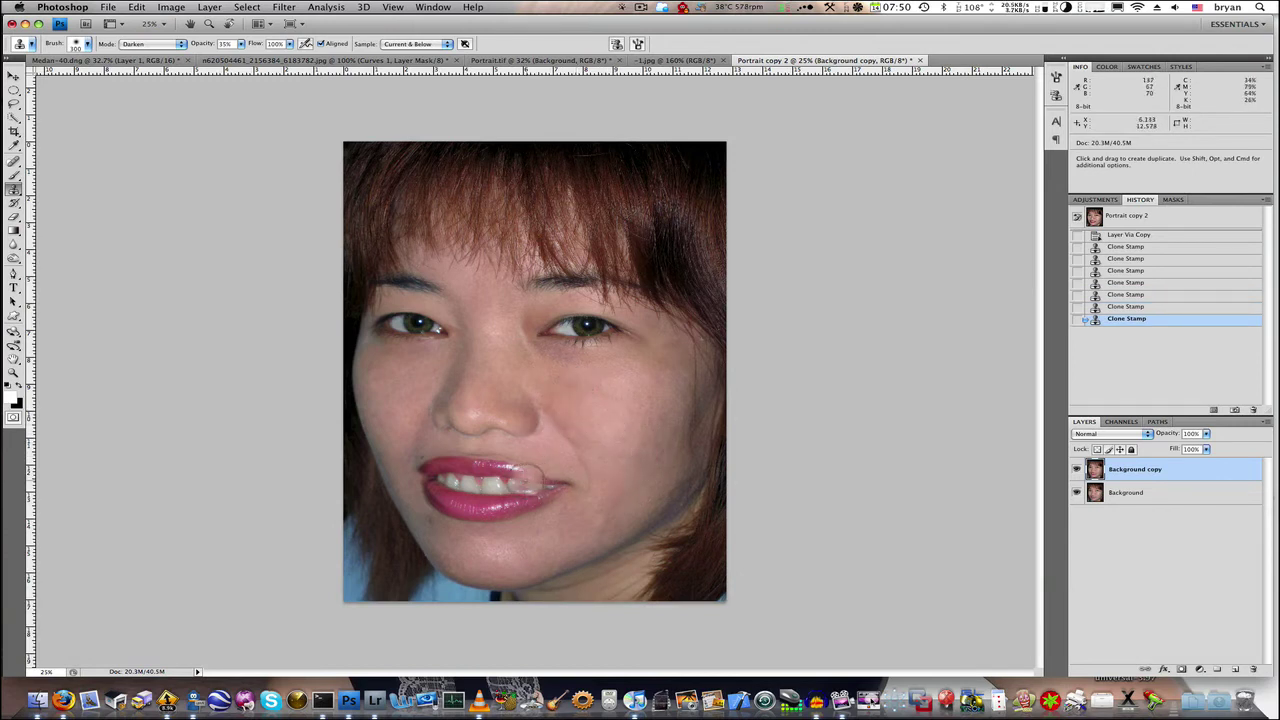
pyautogui.press('[')
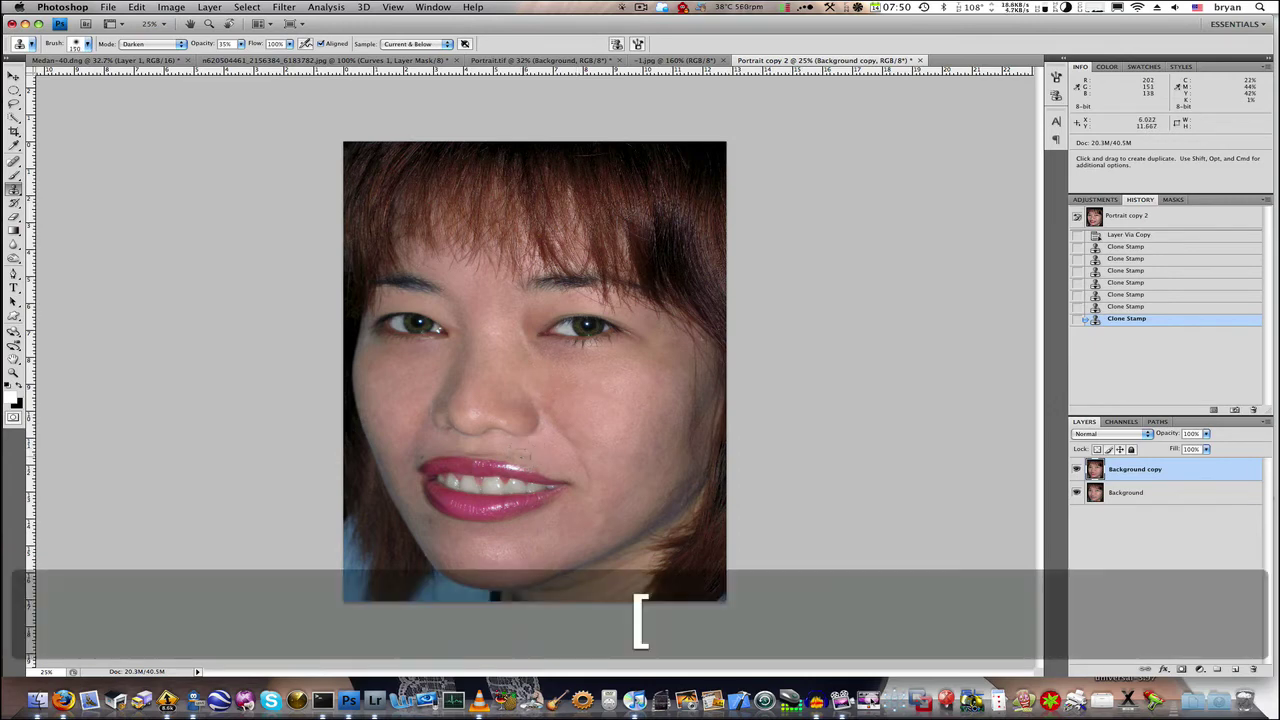
pyautogui.press('[')
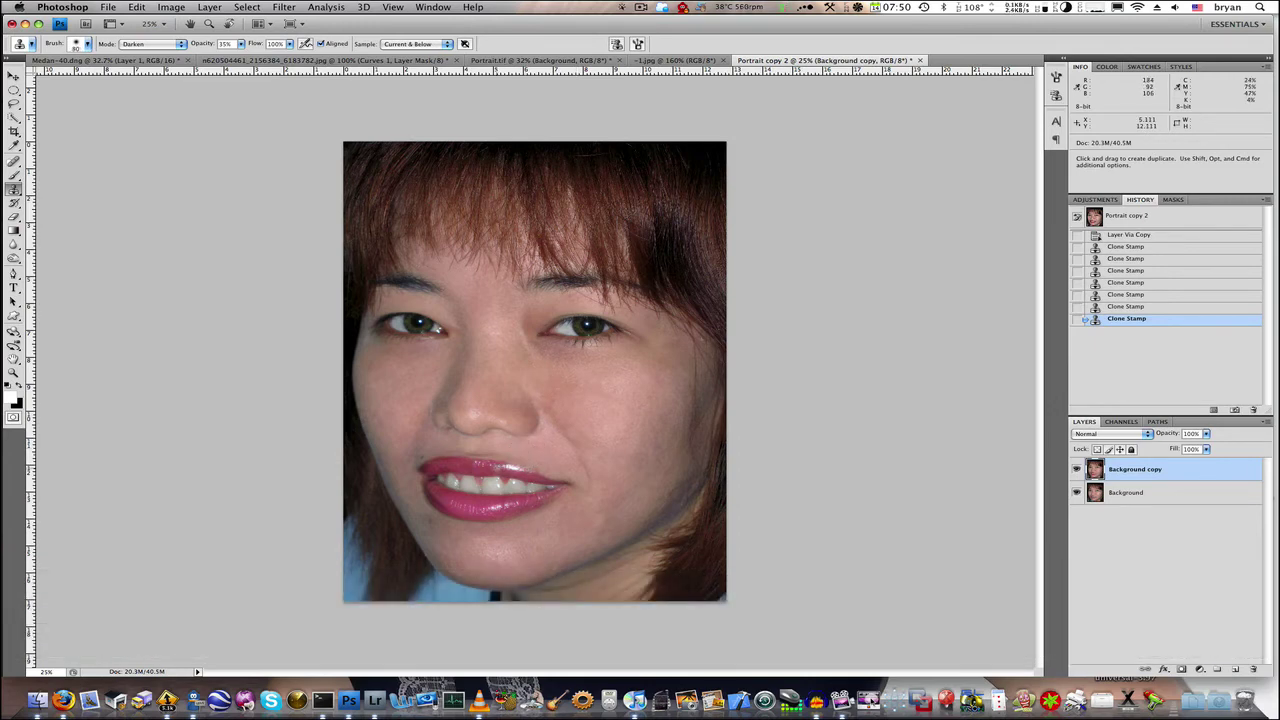
# Zoom in on the mouth and darken the upper lip shine with clone strokes
pyautogui.press('super+space')
pyautogui.click(502, 507)
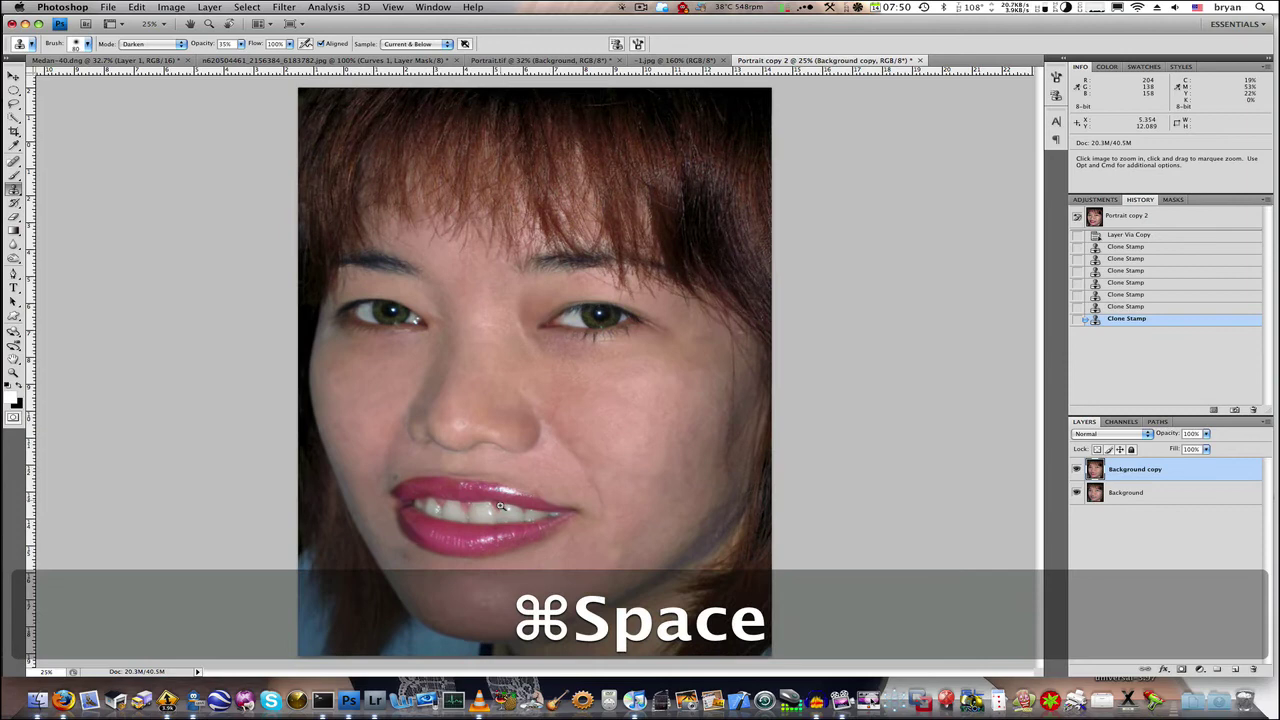
pyautogui.click(502, 507)
pyautogui.moveTo(498, 545); pyautogui.dragTo(492, 436)
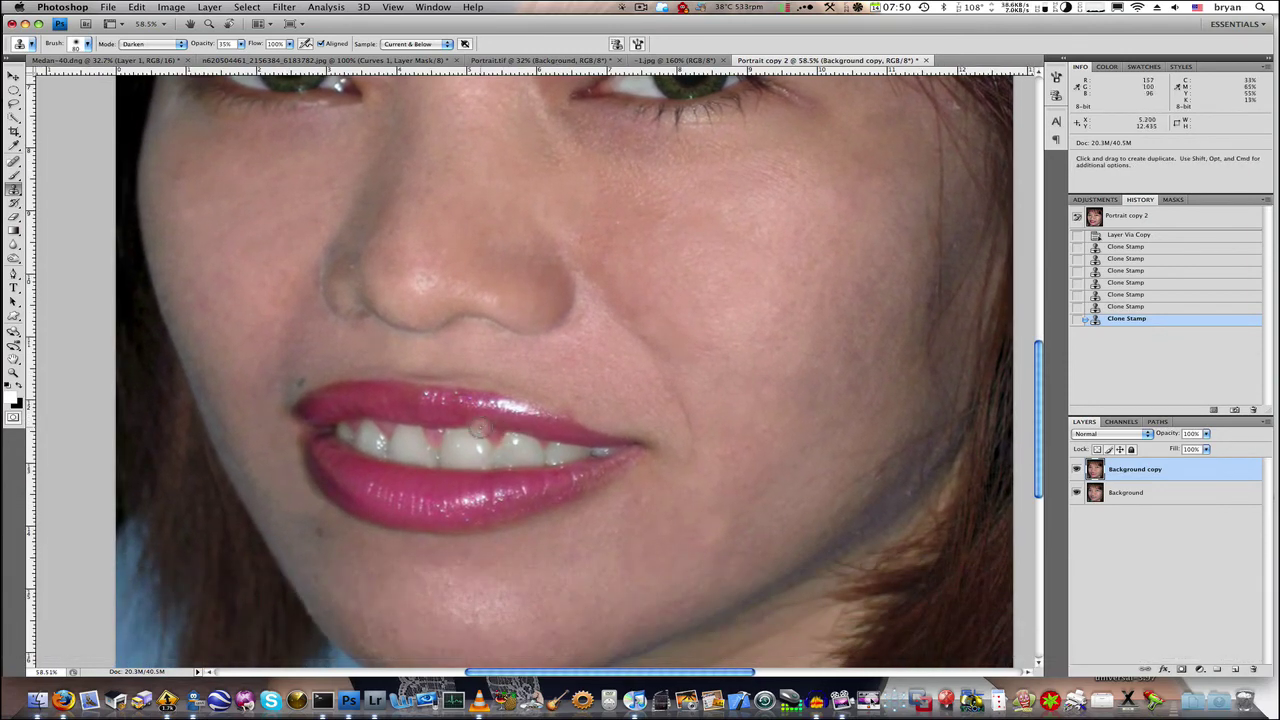
pyautogui.press('alt')
pyautogui.keyDown('alt'); pyautogui.click(472, 416); pyautogui.keyUp('alt')
pyautogui.click(488, 419)
pyautogui.keyDown('alt'); pyautogui.click(488, 420); pyautogui.keyUp('alt')
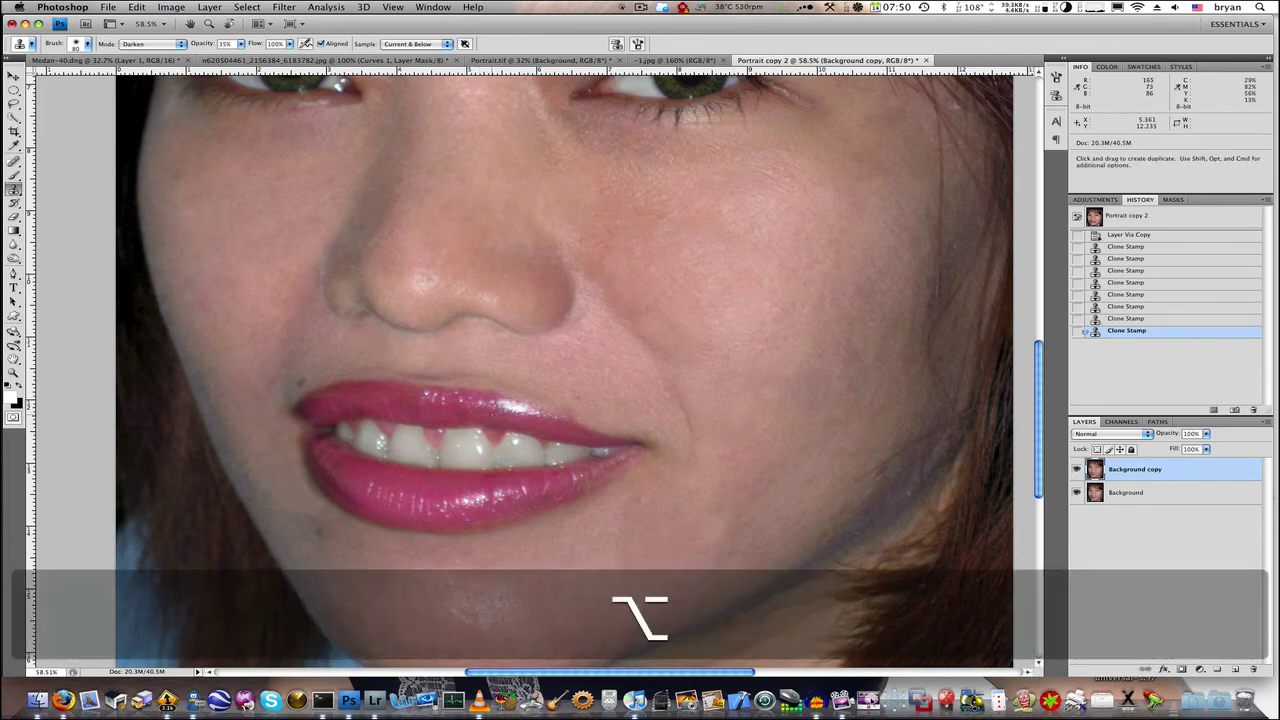
pyautogui.click(516, 408)
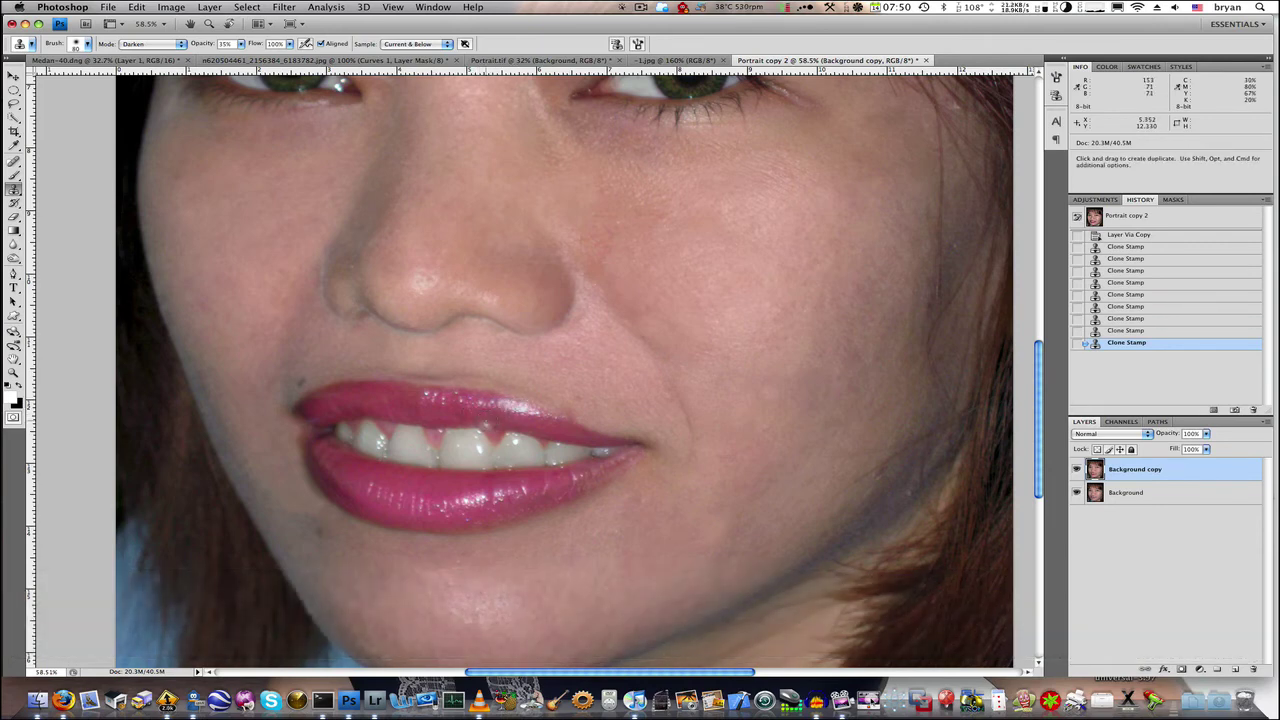
pyautogui.keyDown('alt'); pyautogui.click(485, 419); pyautogui.keyUp('alt')
pyautogui.click(525, 420)
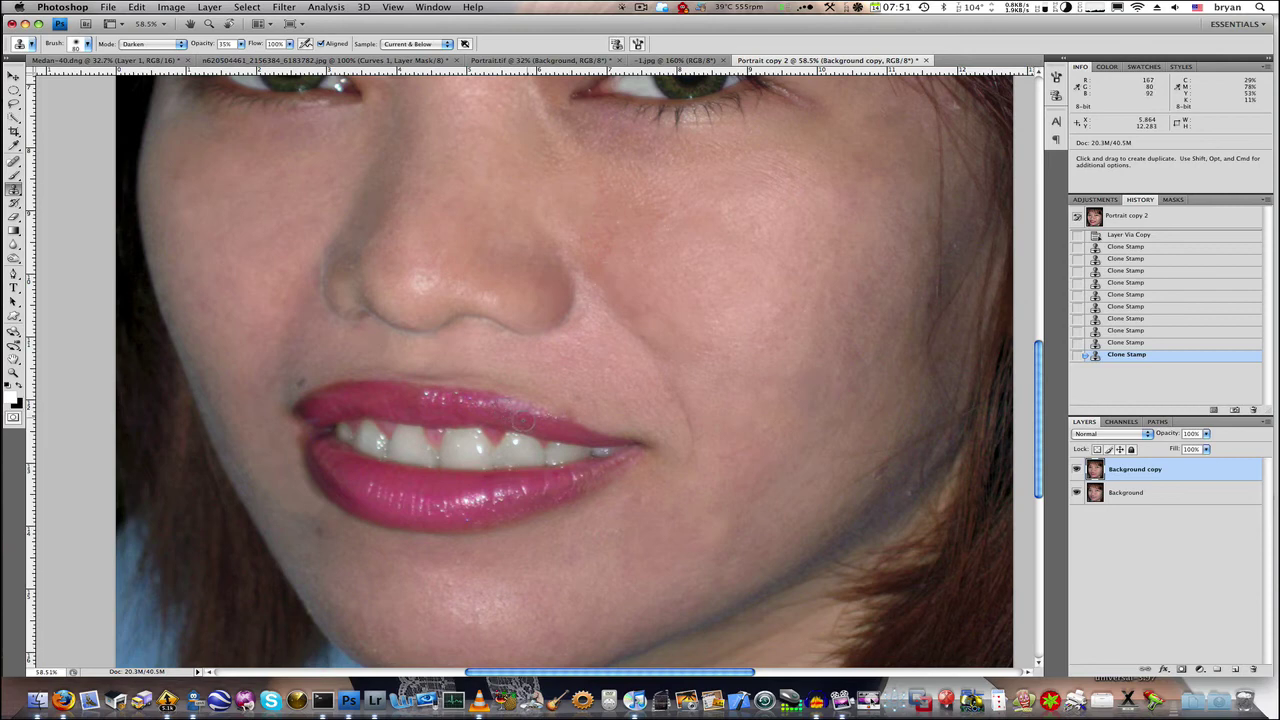
pyautogui.click(522, 420)
# Resample and soften the remaining upper lip highlight and the lower lip shine
pyautogui.keyDown('alt'); pyautogui.click(454, 417); pyautogui.keyUp('alt')
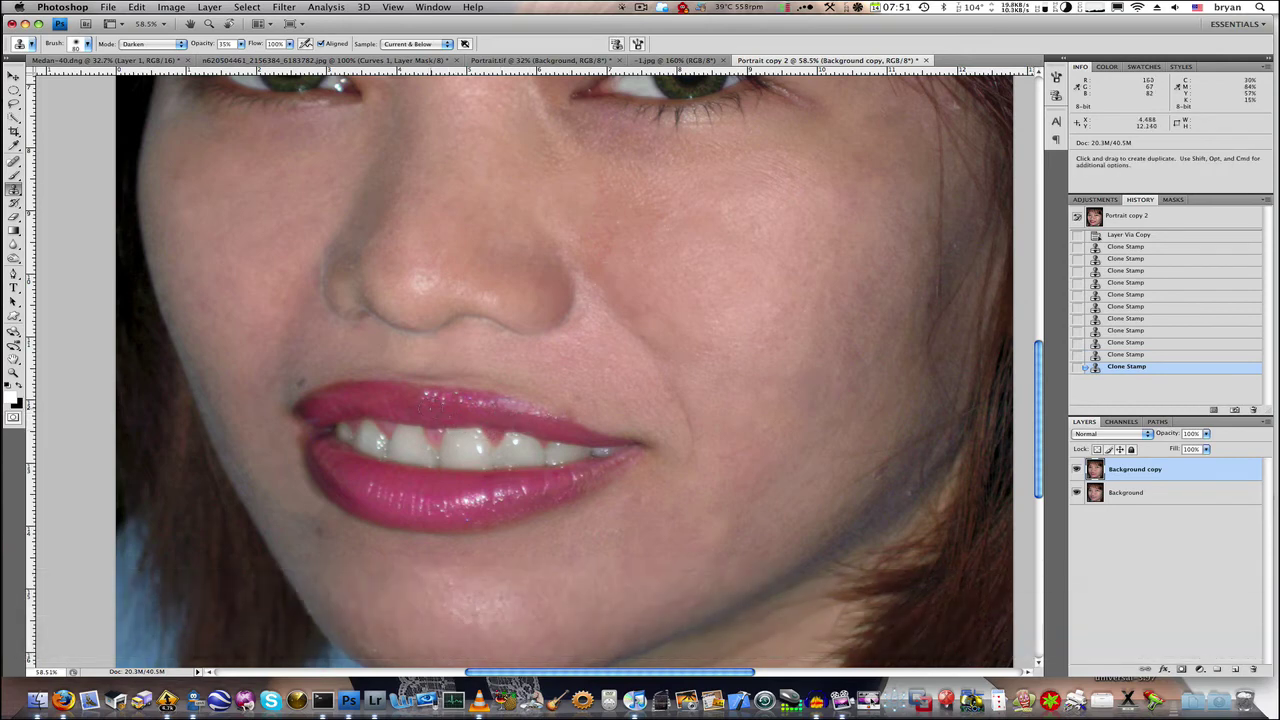
pyautogui.click(424, 396)
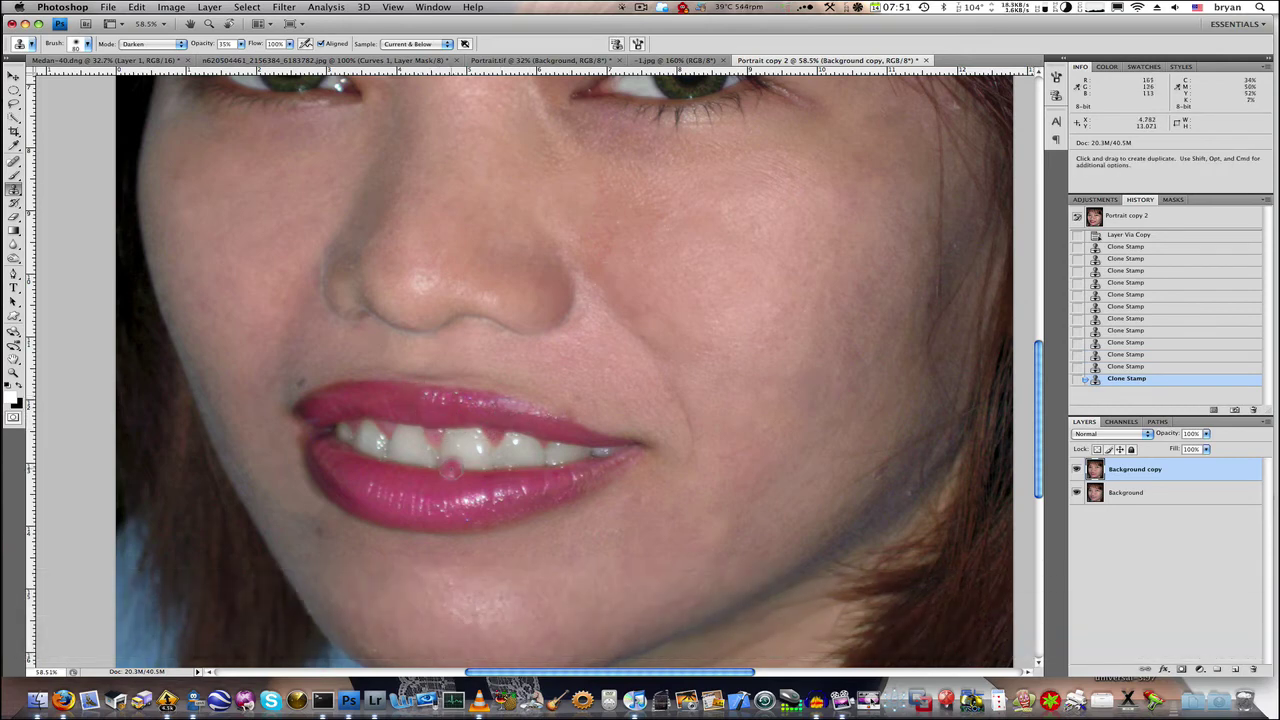
pyautogui.keyDown('alt'); pyautogui.click(451, 484); pyautogui.keyUp('alt')
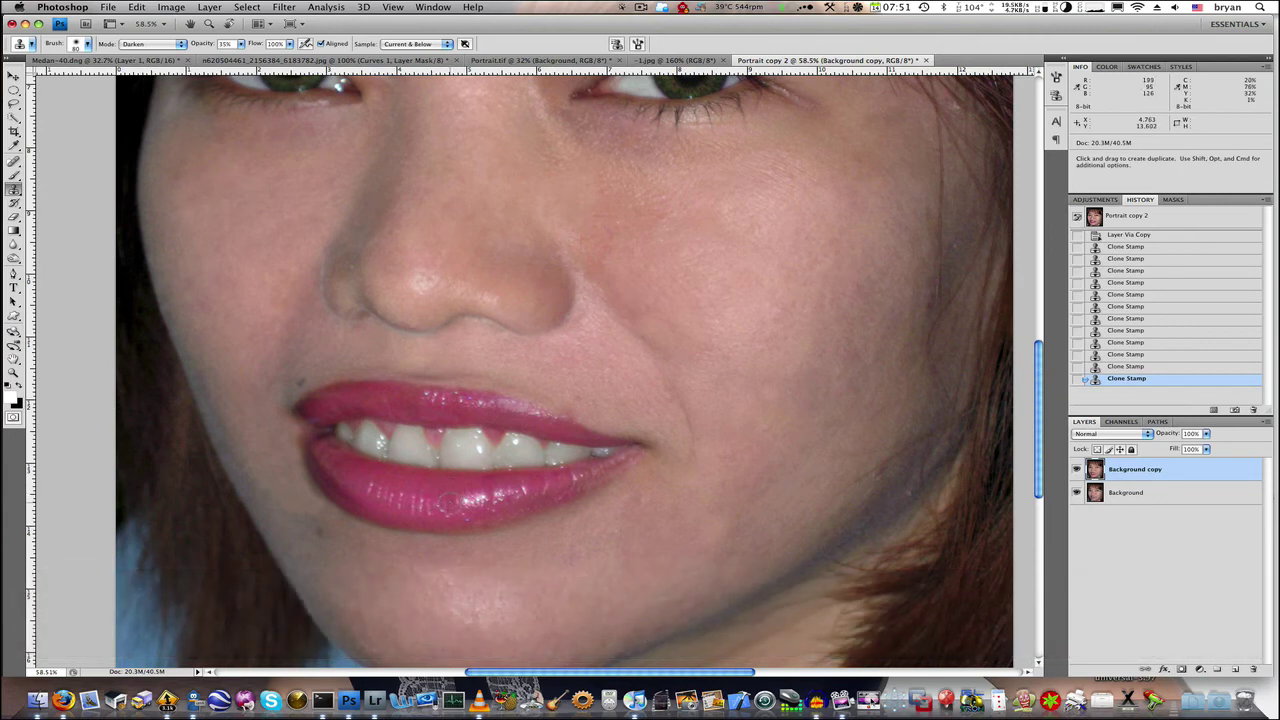
pyautogui.click(450, 505)
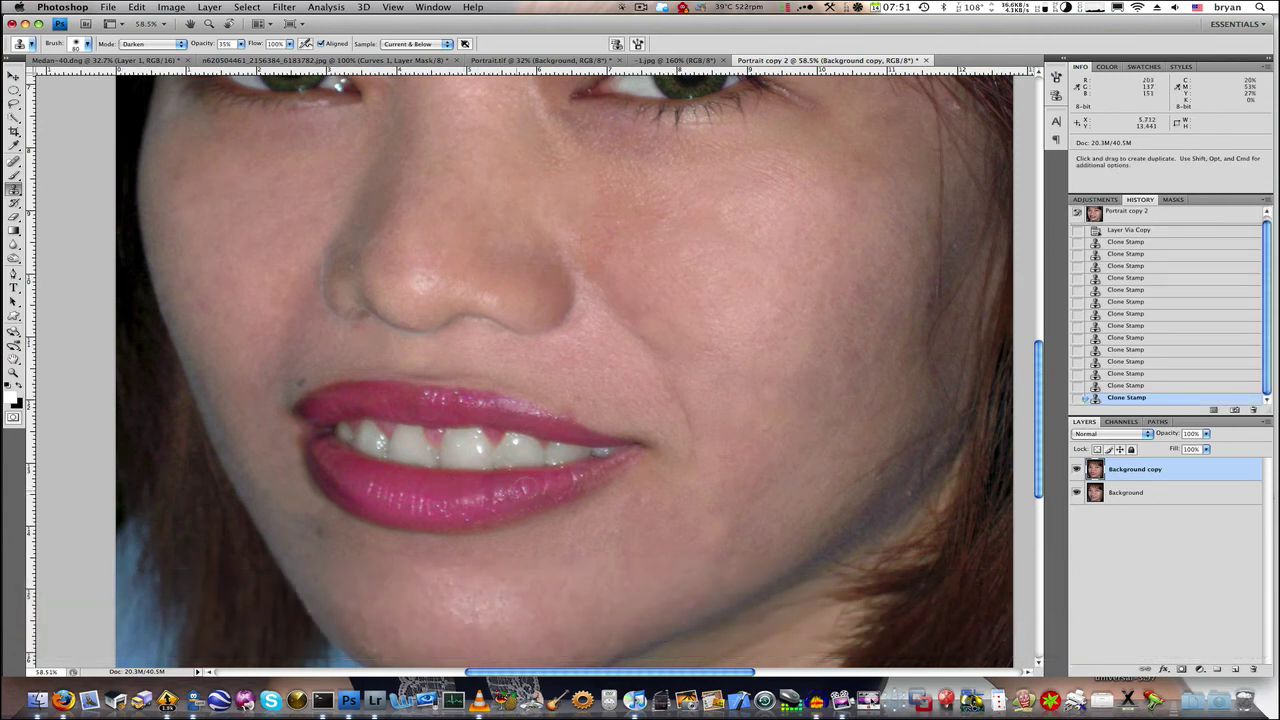
pyautogui.click(500, 495)
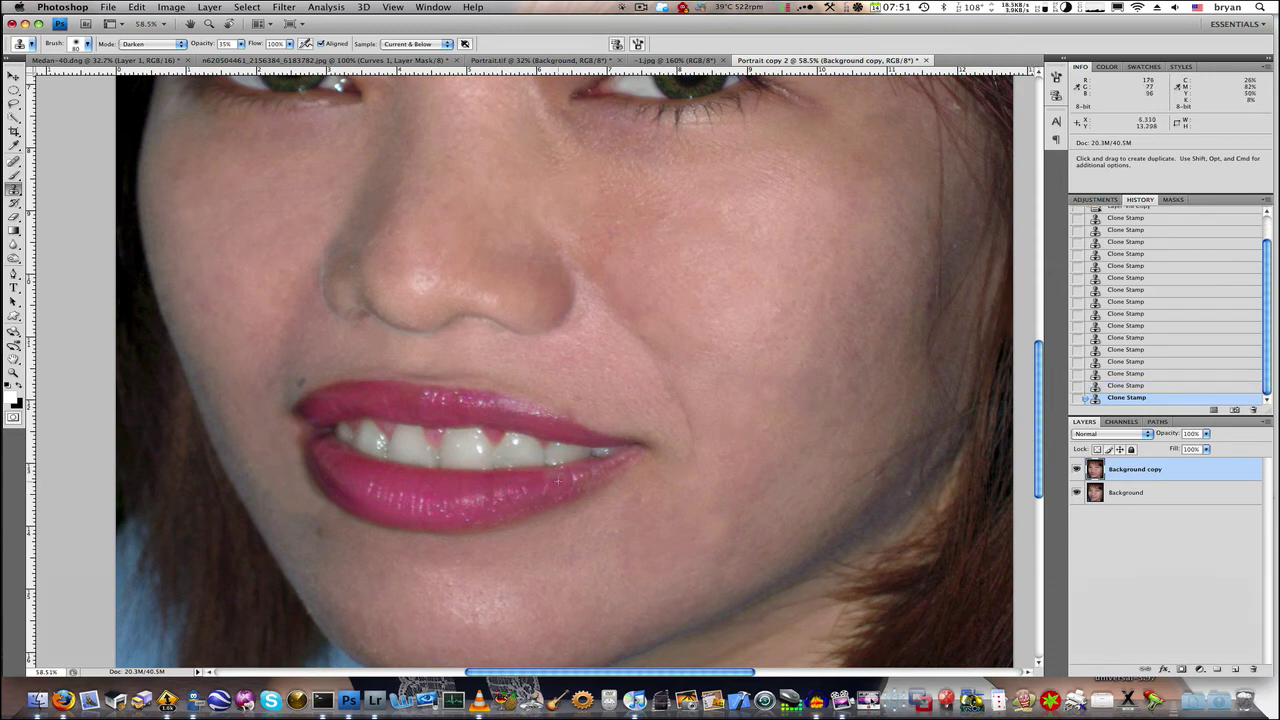
pyautogui.keyDown('alt'); pyautogui.click(577, 476); pyautogui.keyUp('alt')
pyautogui.click(577, 476)
pyautogui.keyDown('alt'); pyautogui.click(398, 484); pyautogui.keyUp('alt')
pyautogui.click(382, 487)
pyautogui.click(392, 494)
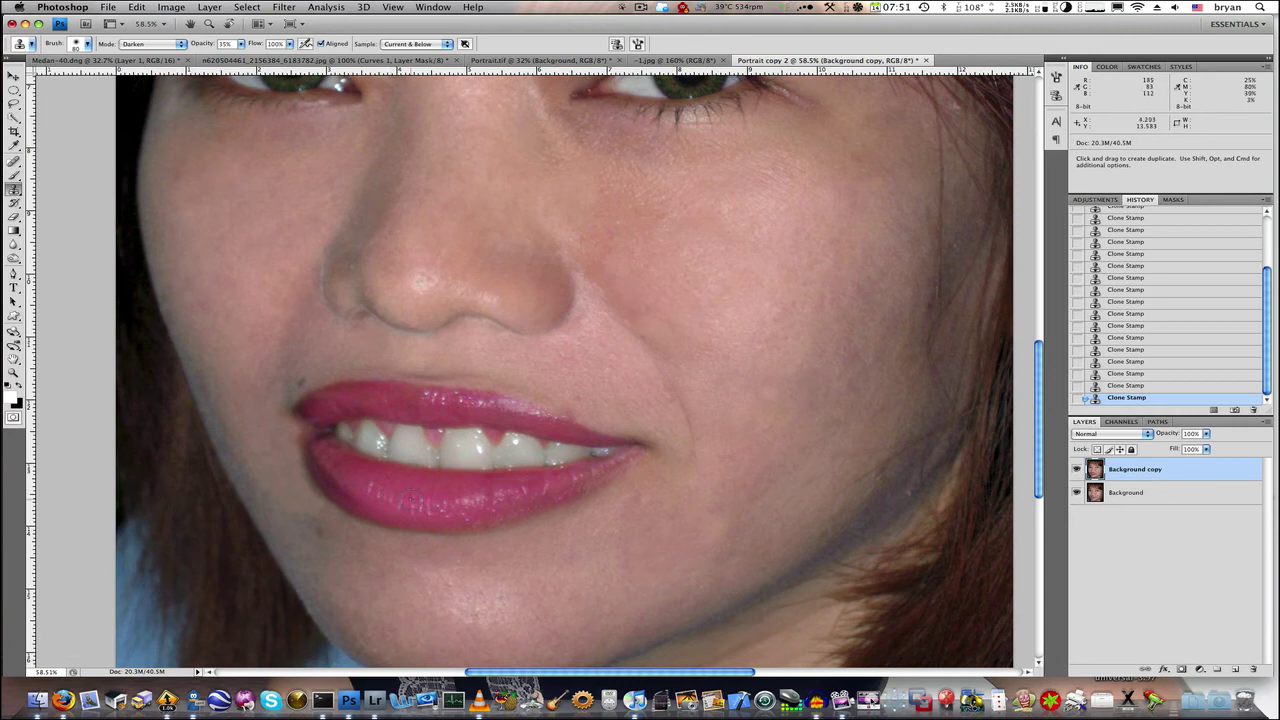
pyautogui.click(436, 487)
# Enlarge the brush and sample a clone source near the chin
pyautogui.press(']')
pyautogui.press(']')
pyautogui.press(']')
pyautogui.press(']')
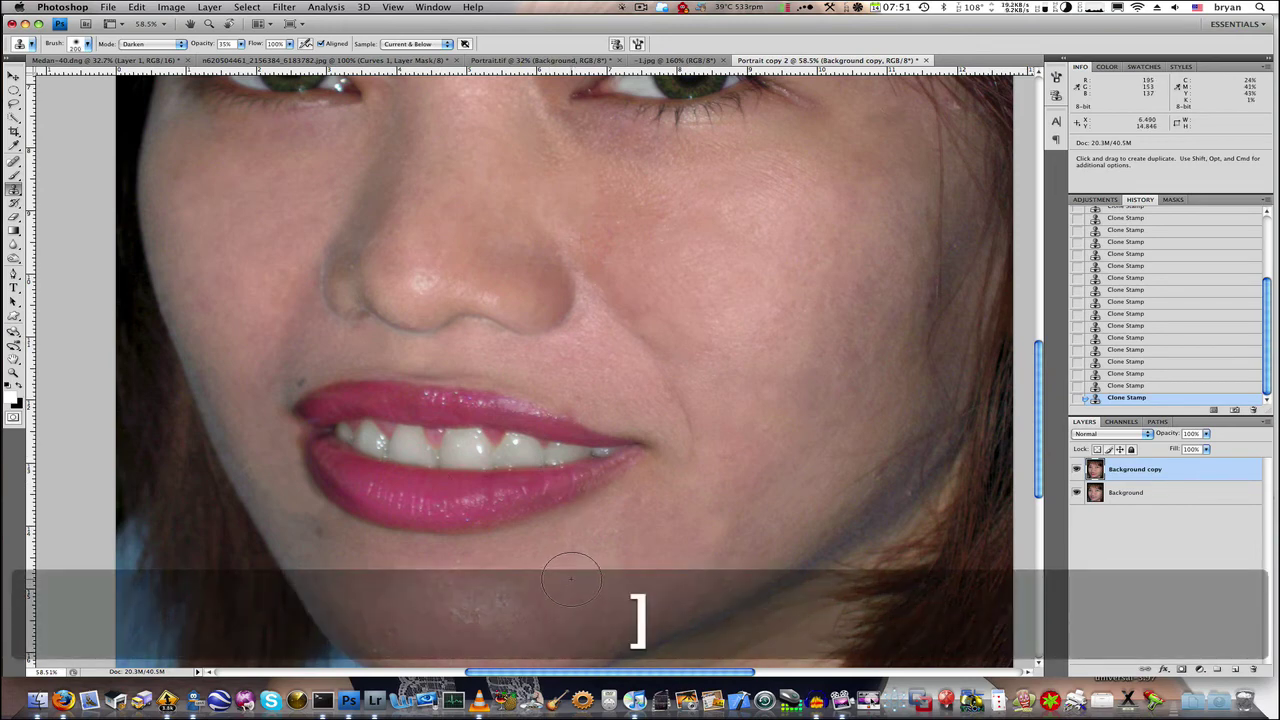
pyautogui.press(']')
pyautogui.press(']')
pyautogui.keyDown('alt'); pyautogui.click(572, 605); pyautogui.keyUp('alt')
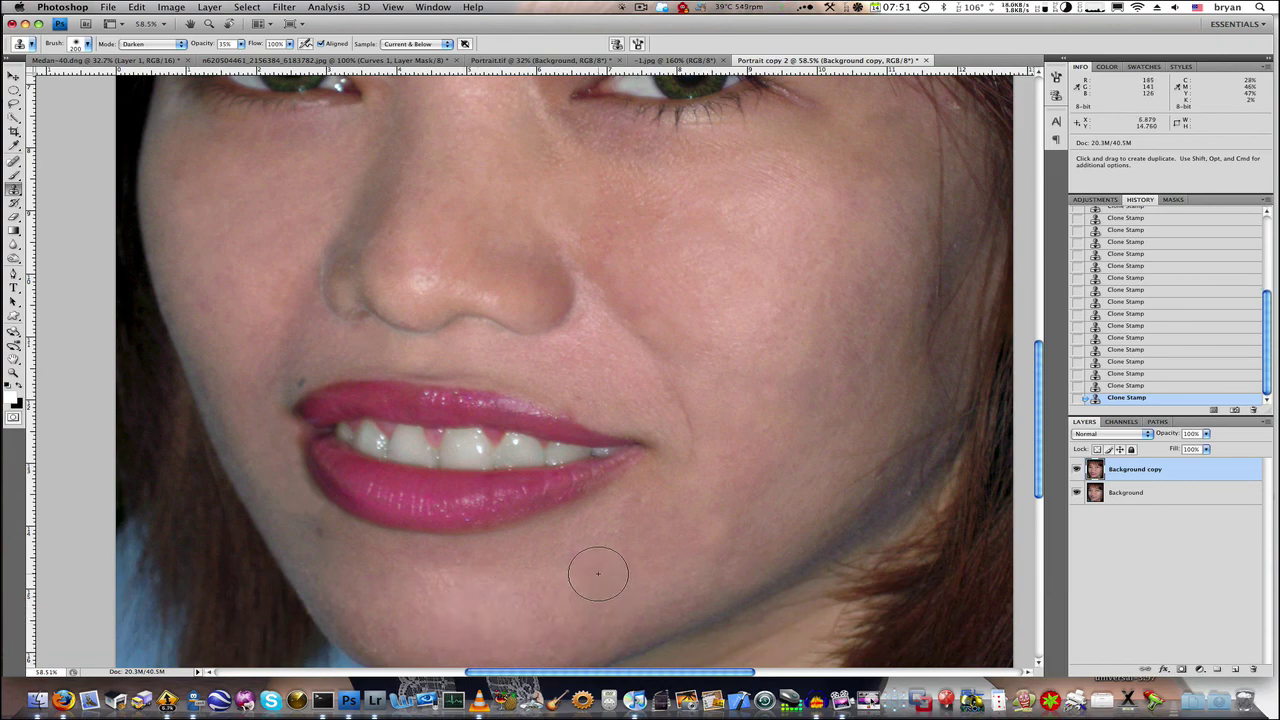
pyautogui.press('super+space')
pyautogui.press('alt+super+space')
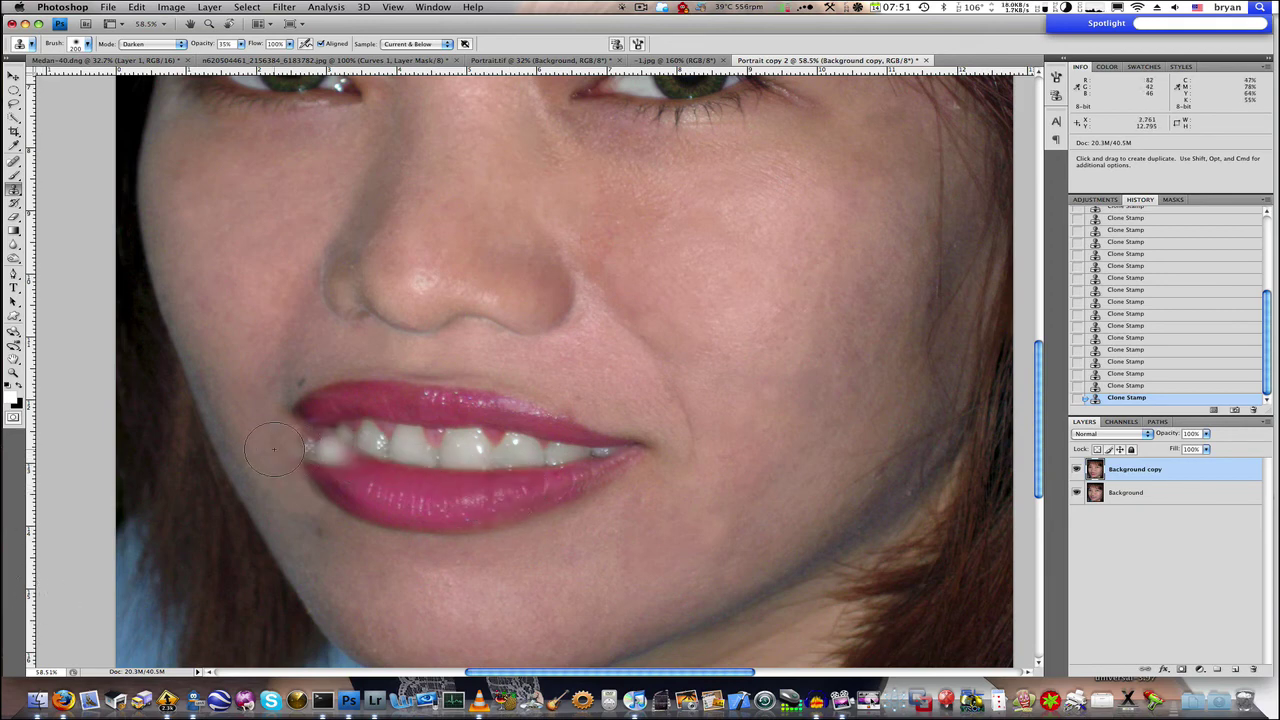
# Fit the portrait on screen and toggle the Background copy layer off and on twice to compare
pyautogui.doubleClick(14, 358)
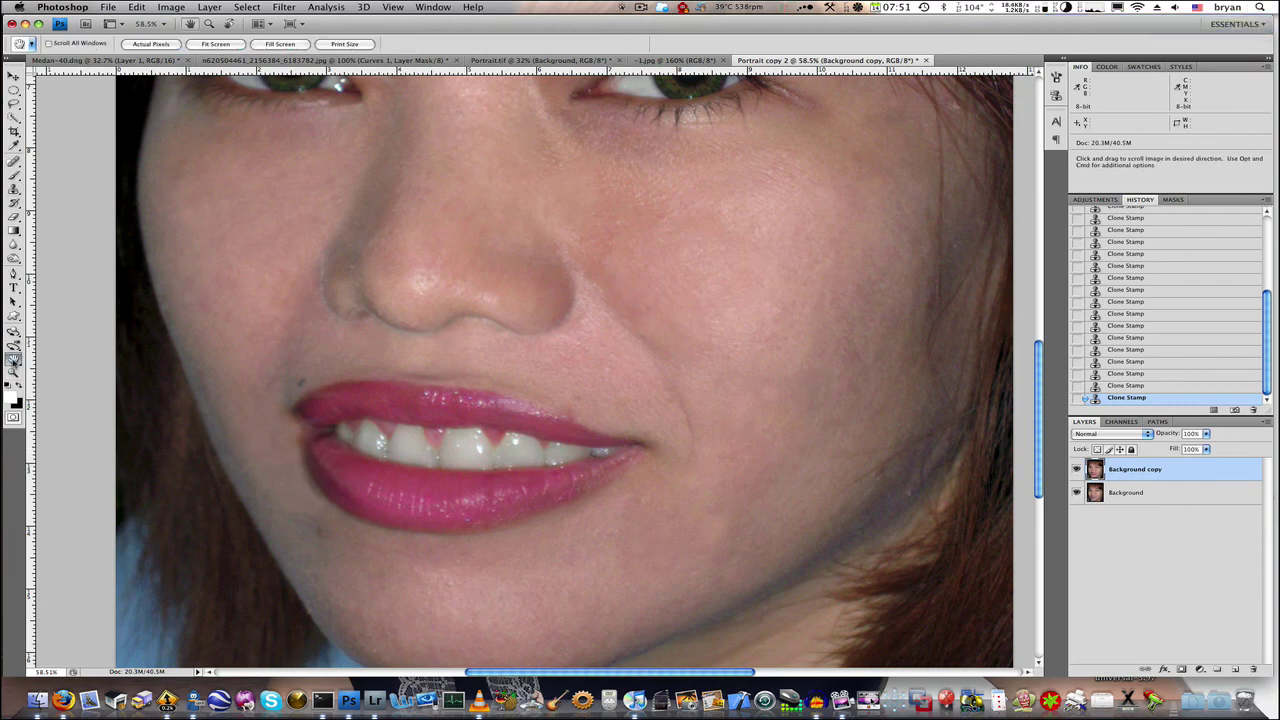
pyautogui.click(1077, 469)
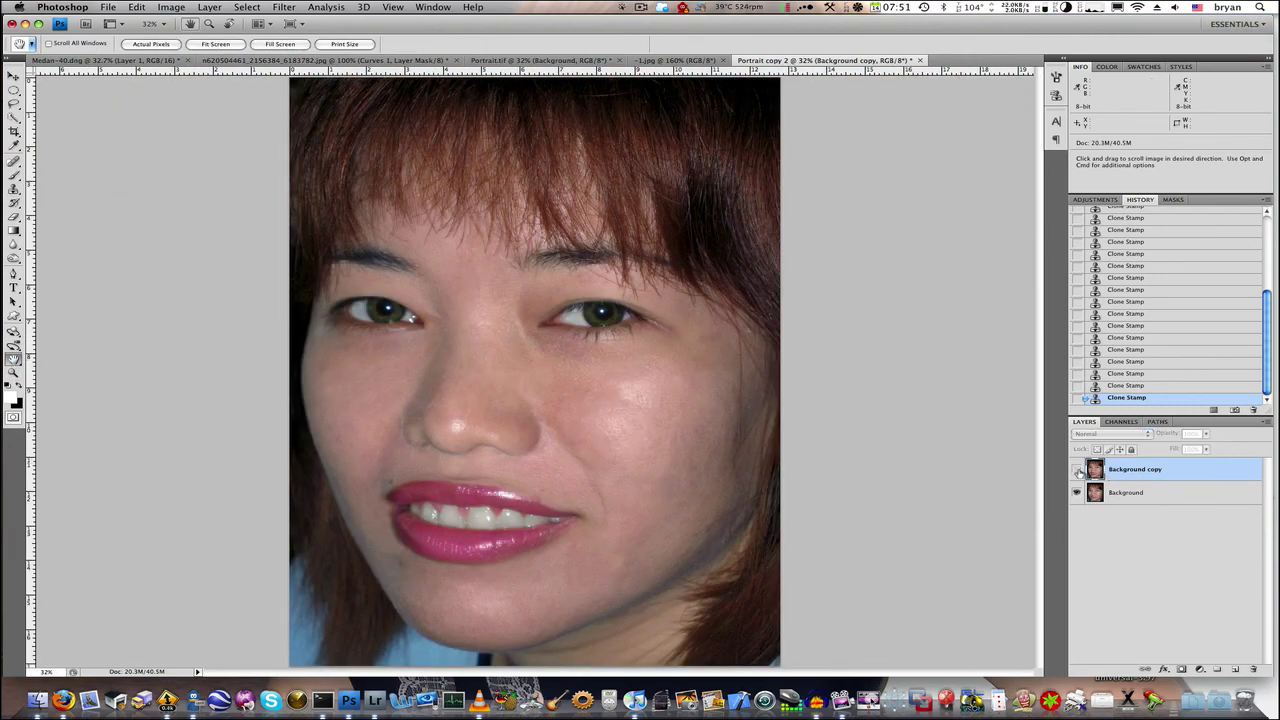
pyautogui.click(1077, 469)
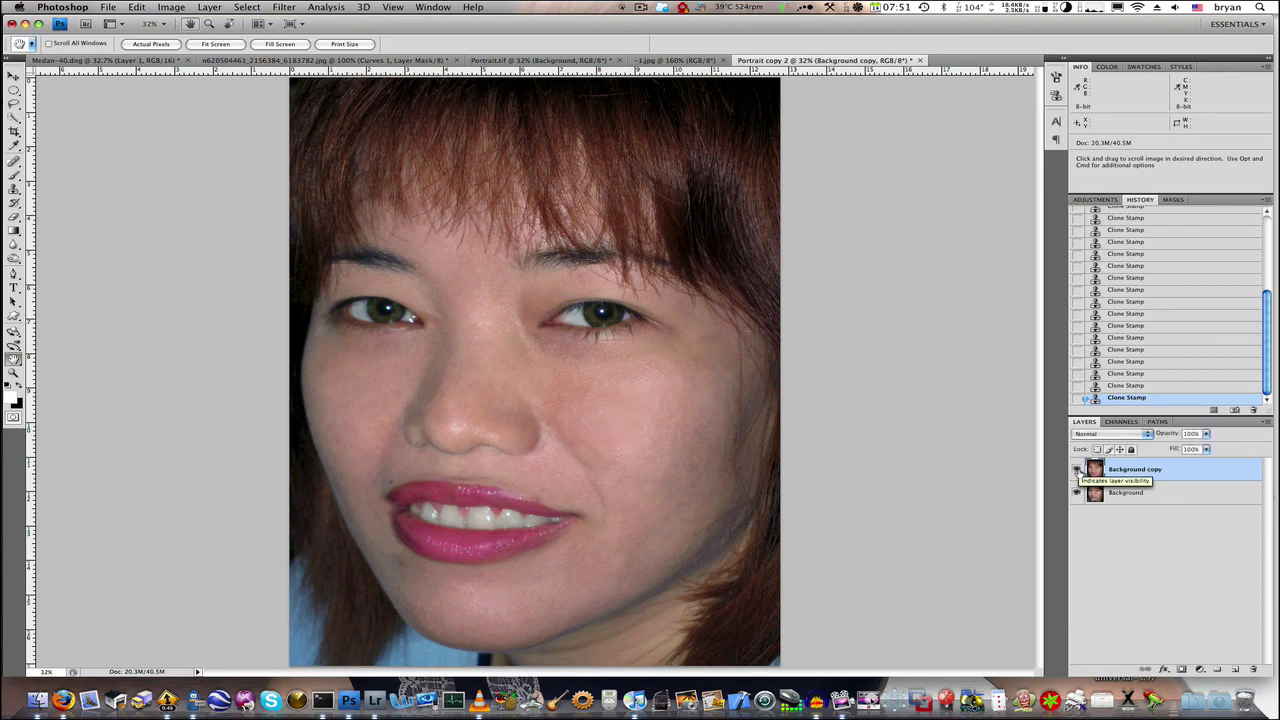
pyautogui.click(1077, 469)
pyautogui.click(1077, 469)
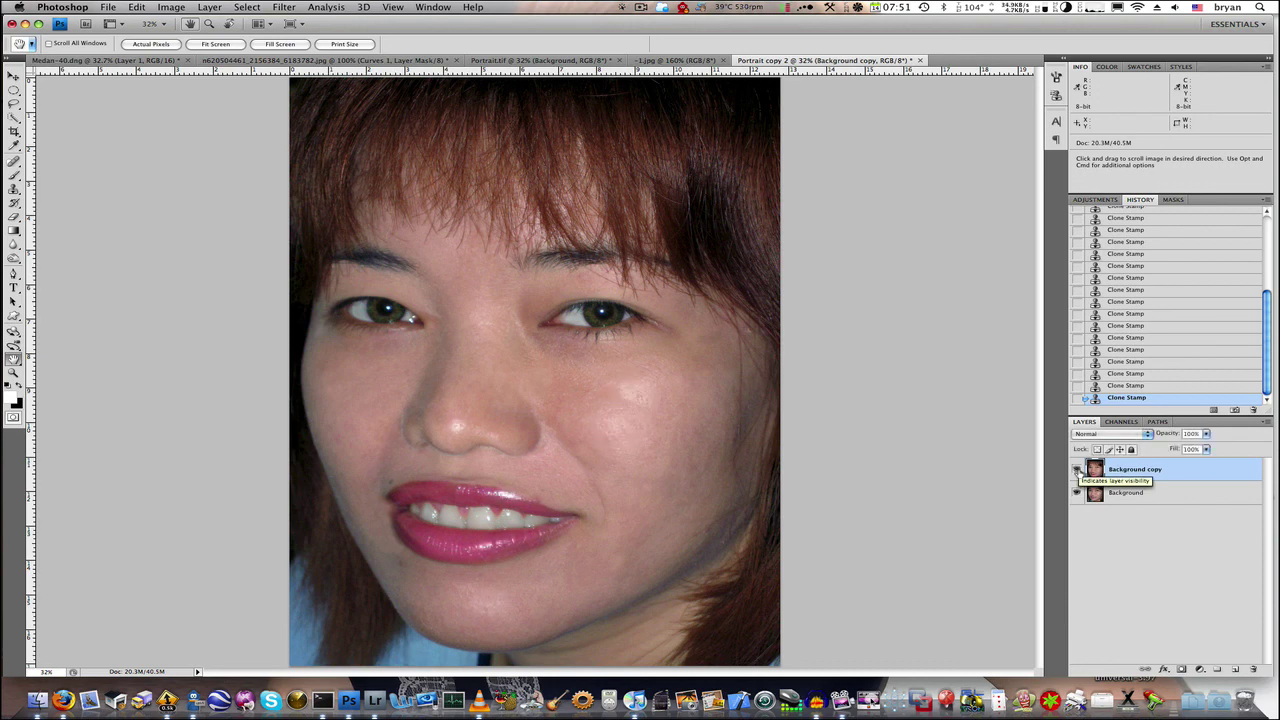